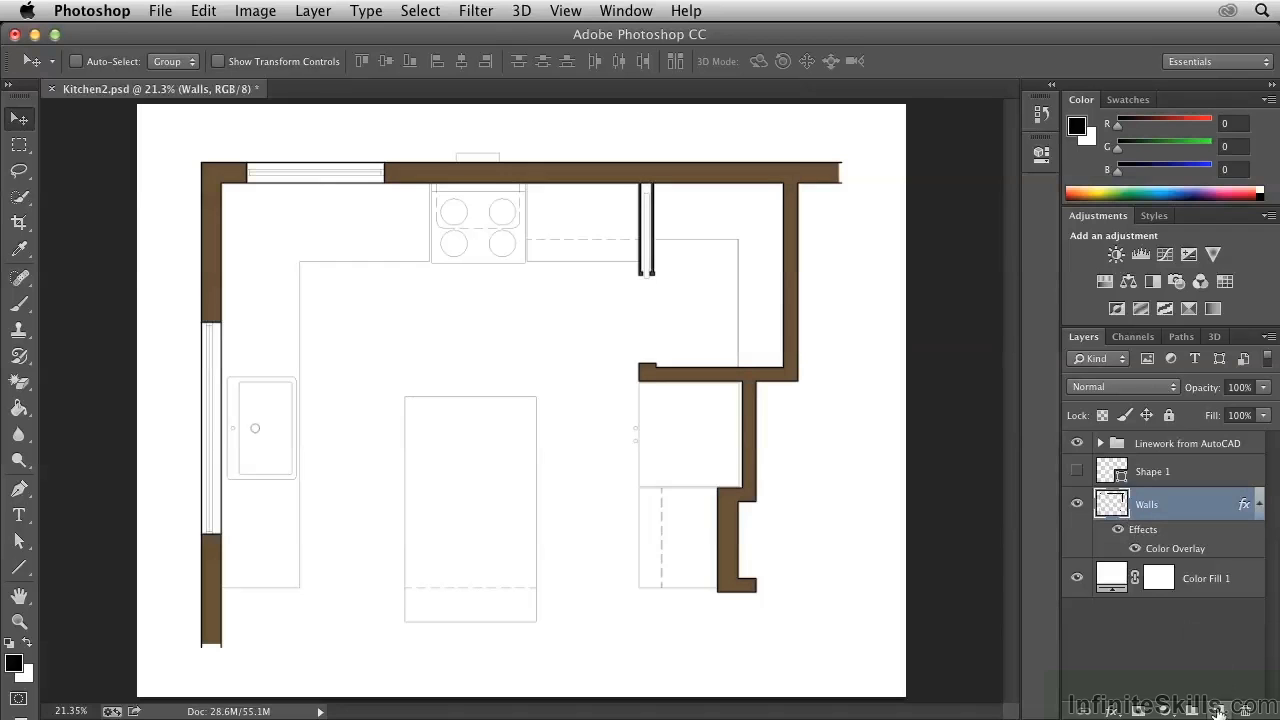
Step: Add a new layer above Walls named Counters and delete the unused Shape 1 layer
left_click(1219, 709)
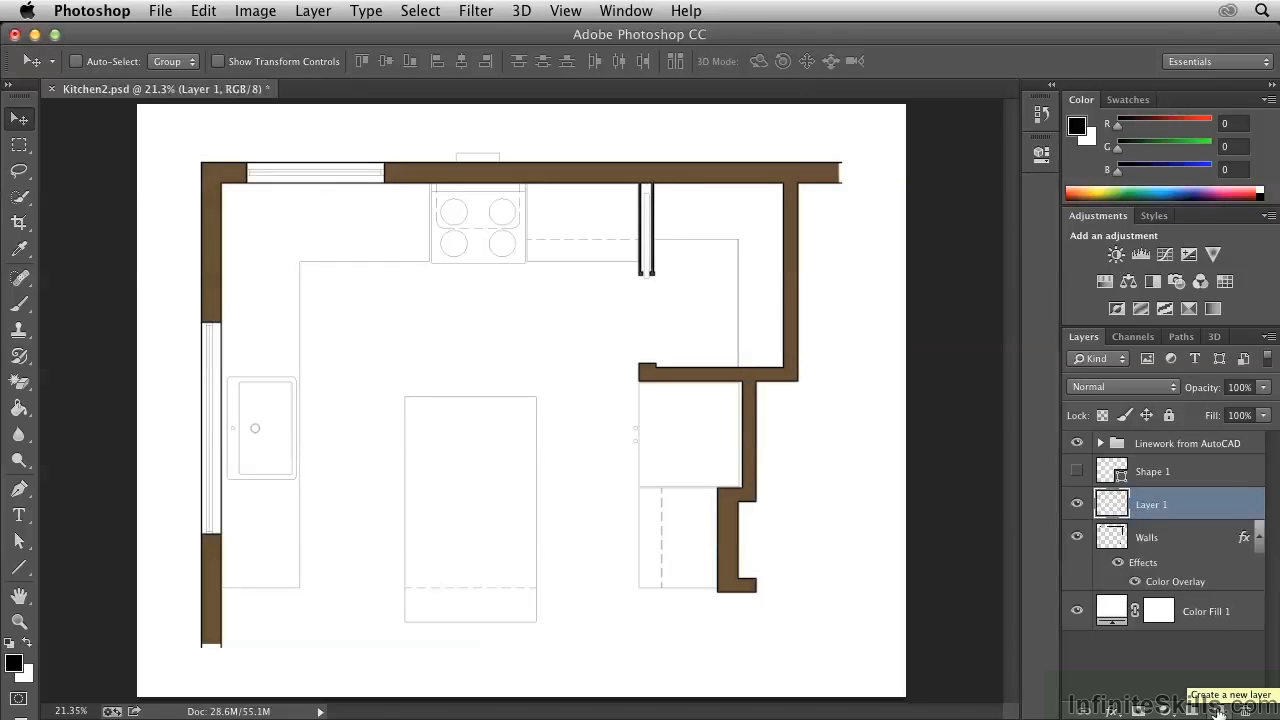
double_click(1150, 506)
type("C")
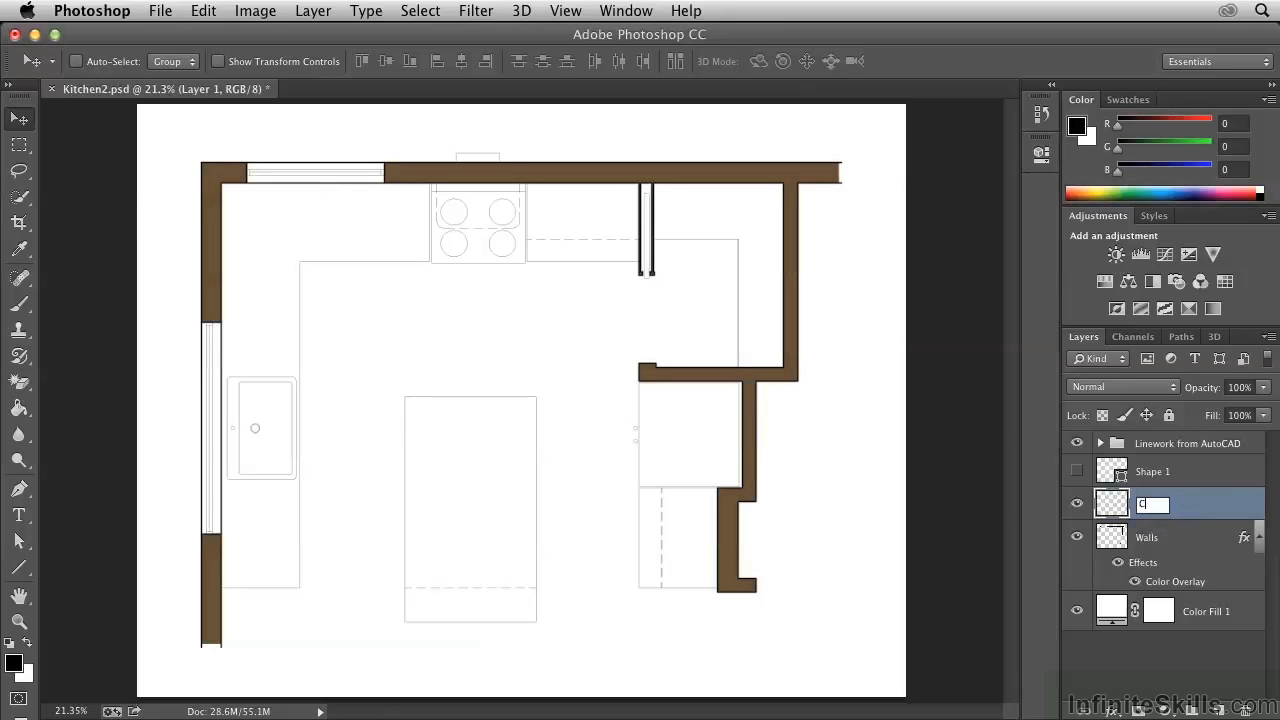
type("ounters")
key("Return")
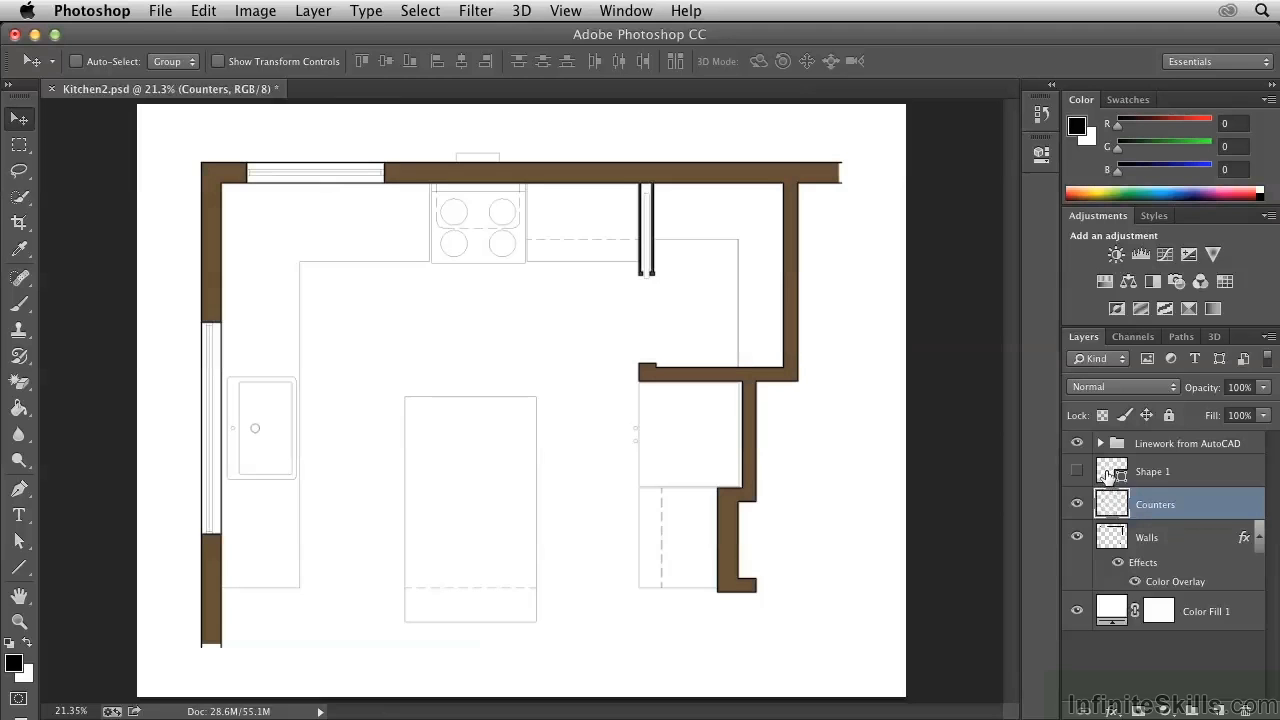
left_click_drag(1108, 474, 1245, 707)
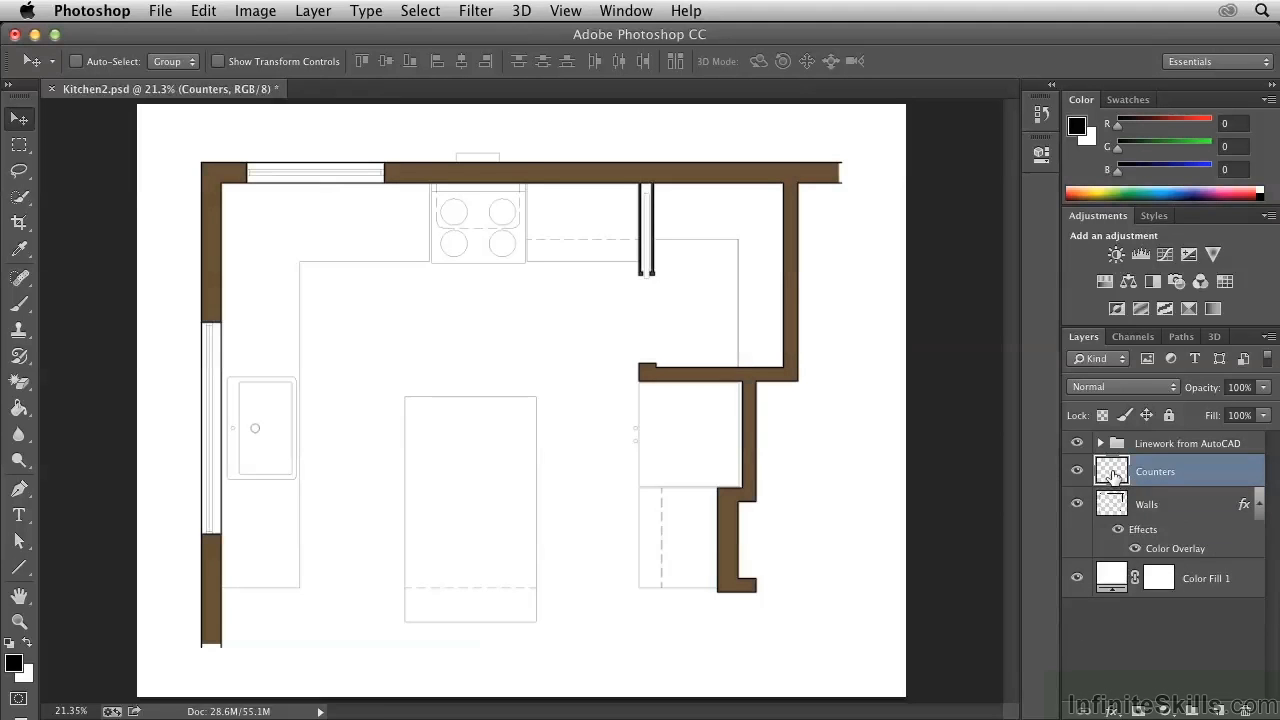
Step: Paint Bucket-fill the L-shaped, beside-stove and lower-right counters black on the Counters layer
left_click(19, 408)
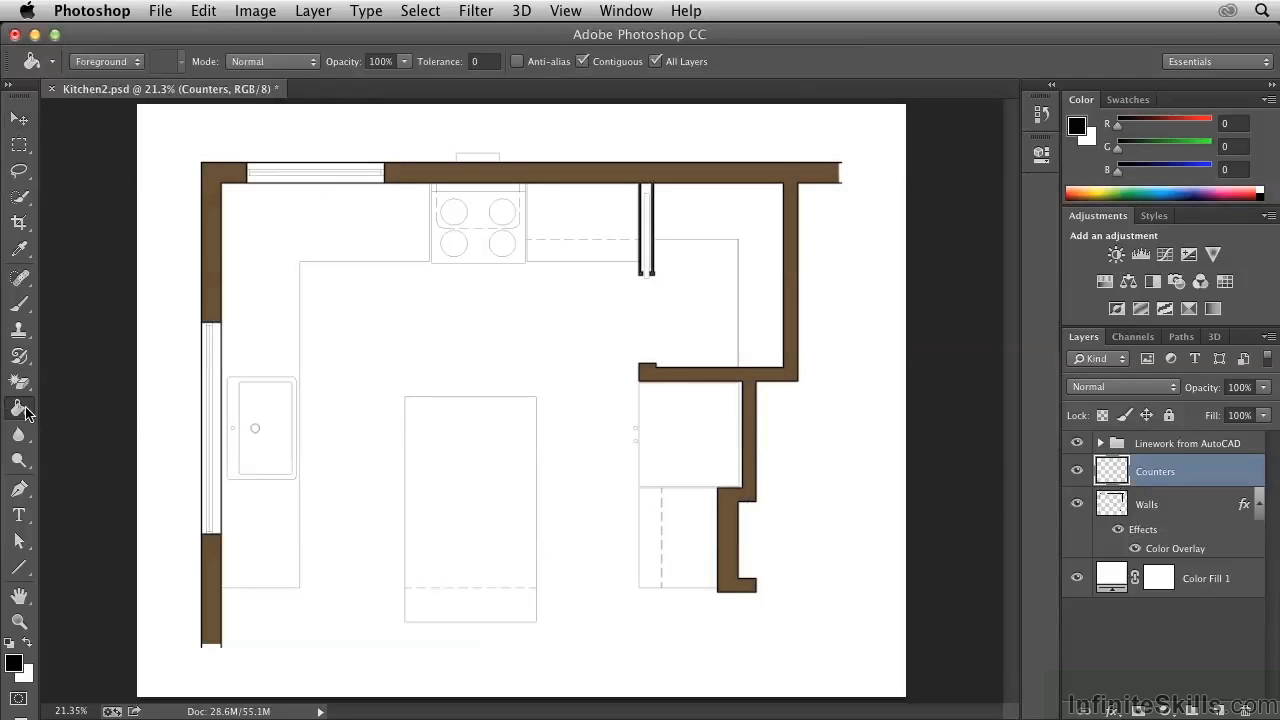
left_click(270, 260)
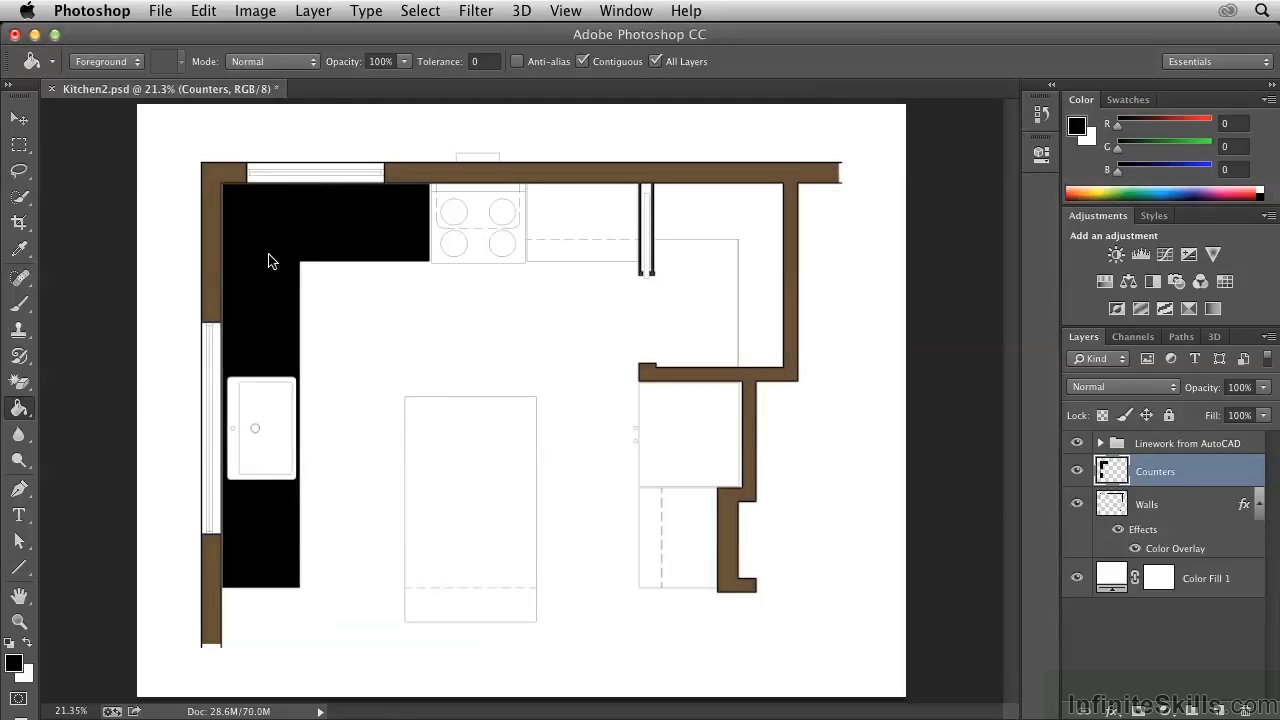
left_click(590, 224)
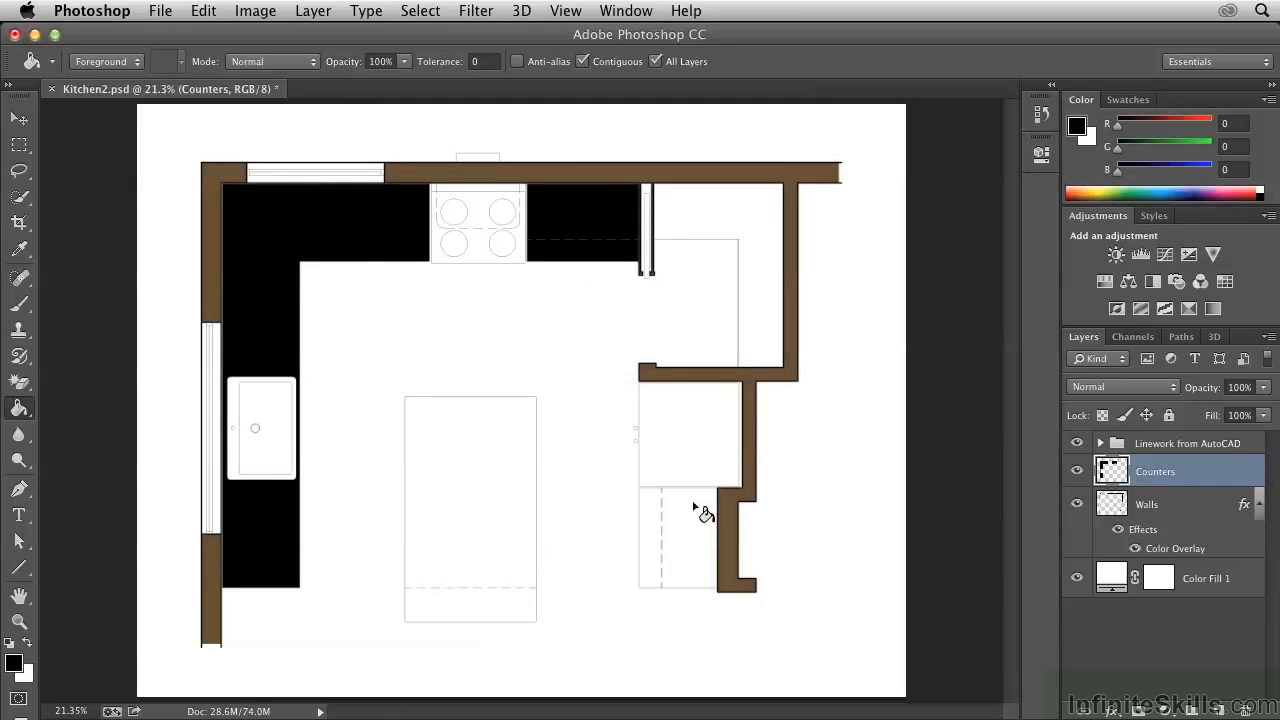
left_click(697, 531)
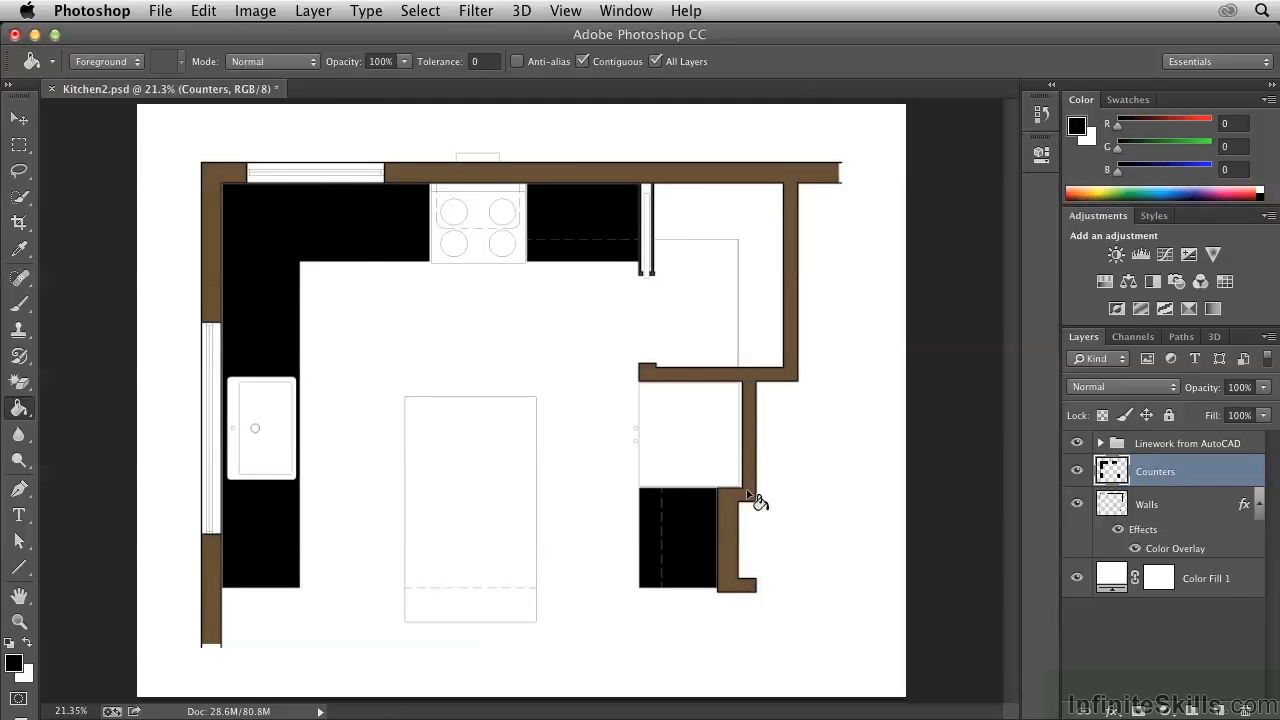
double_click(1198, 481)
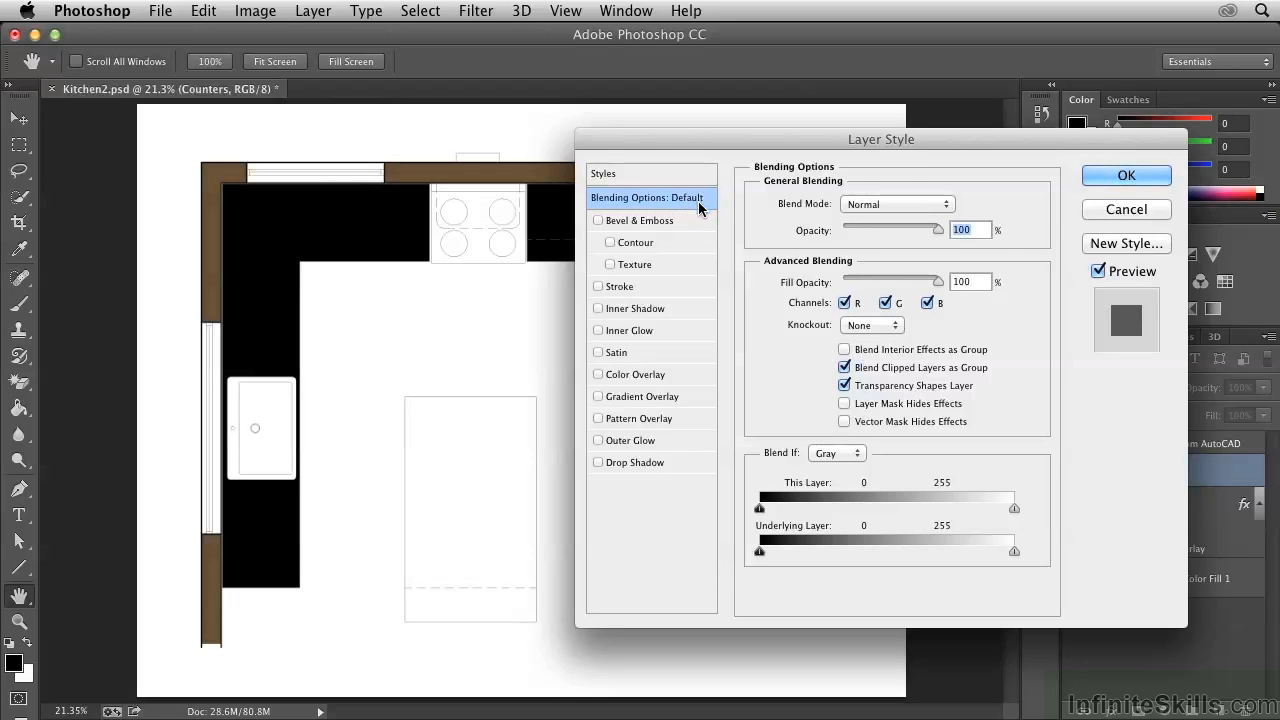
Step: Enable Pattern Overlay on Counters and show the pattern picker's library menu
left_click(658, 424)
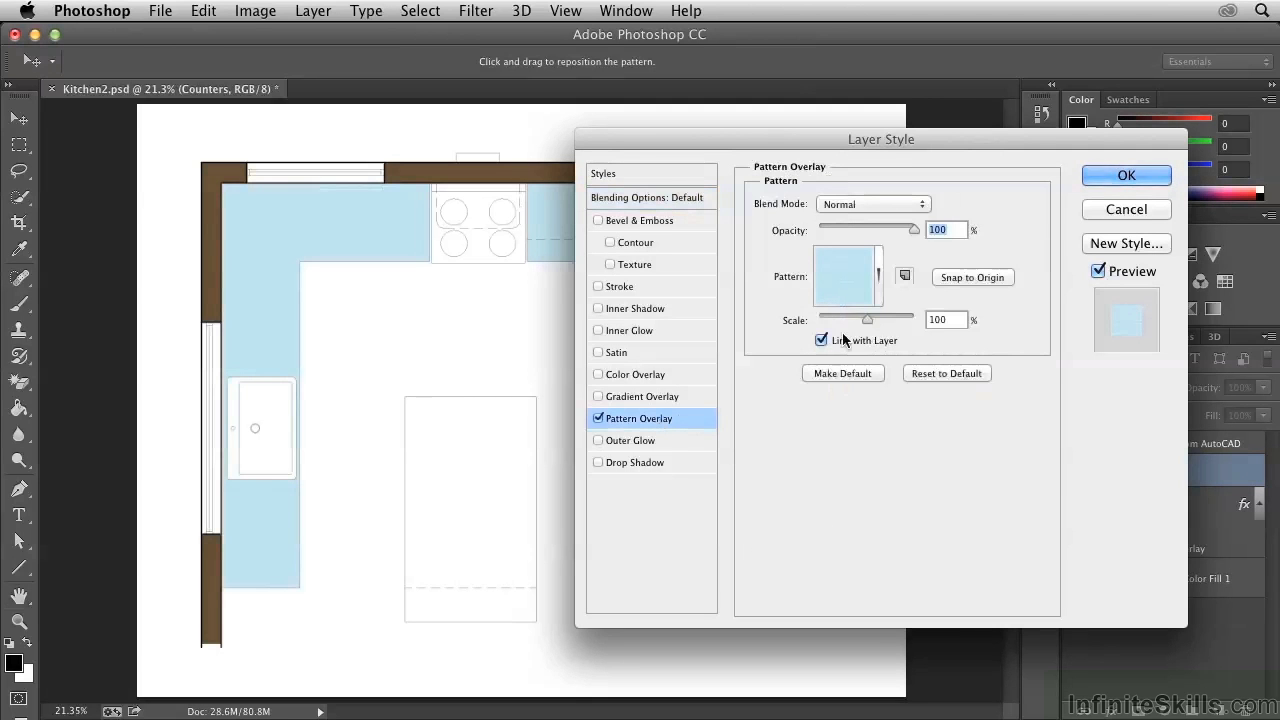
left_click(879, 284)
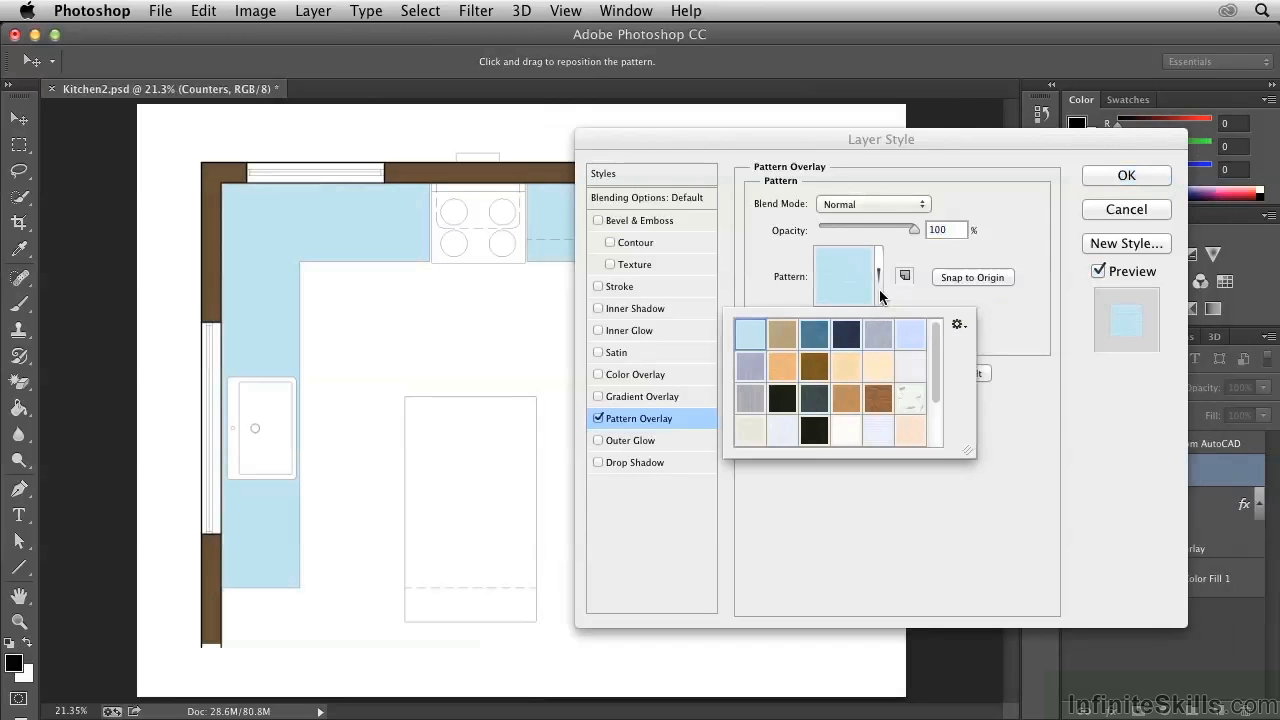
left_click(957, 328)
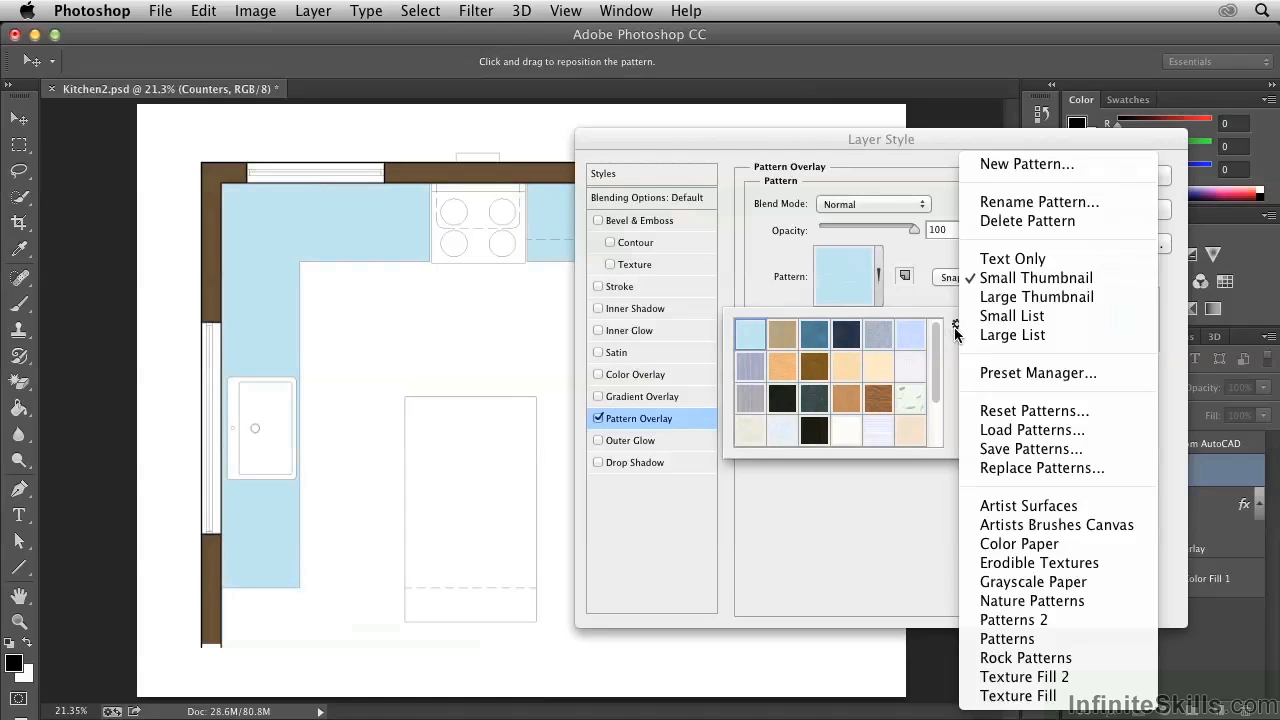
Step: Replace the patterns with the Texture Fill library and apply the Concrete pattern
left_click(1034, 697)
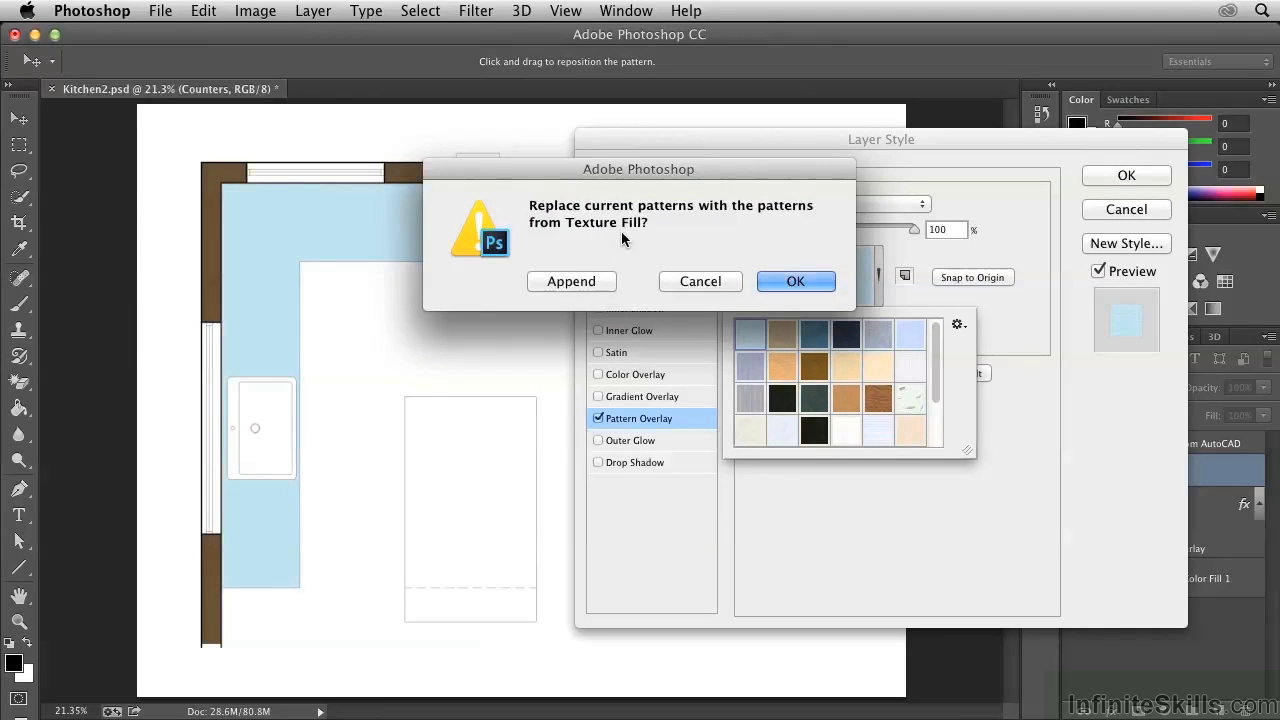
left_click(777, 278)
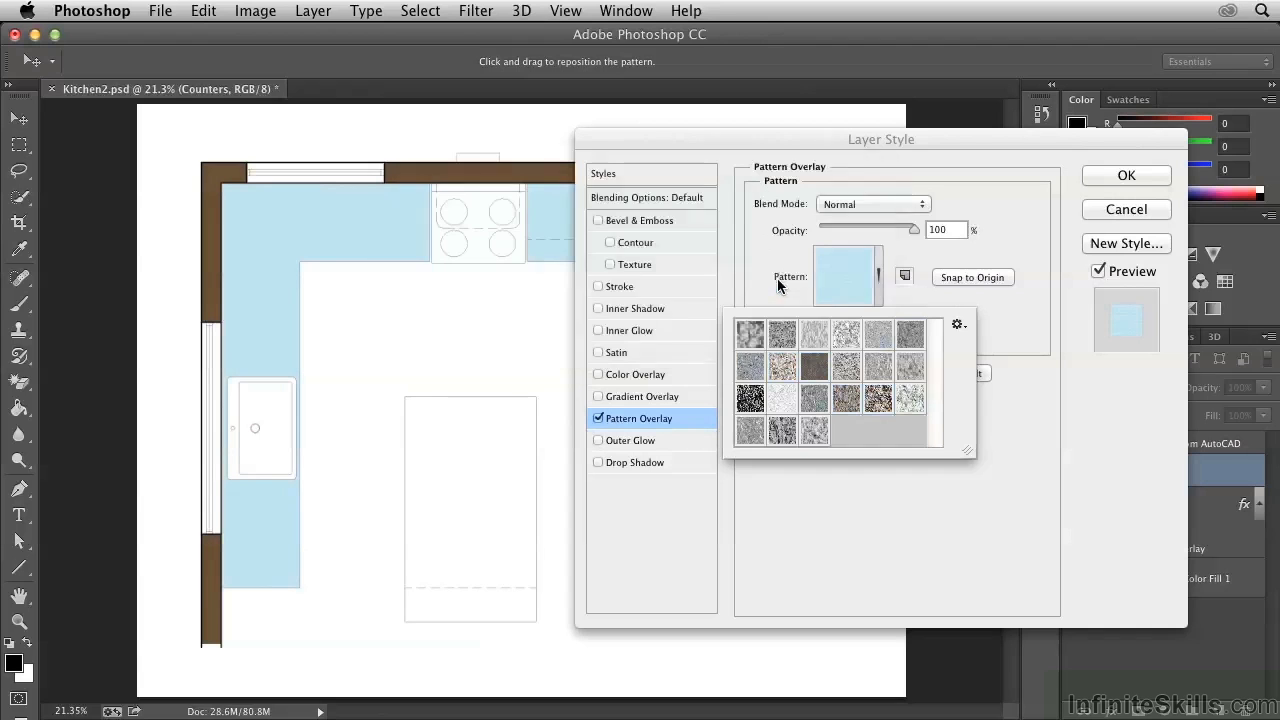
left_click(751, 370)
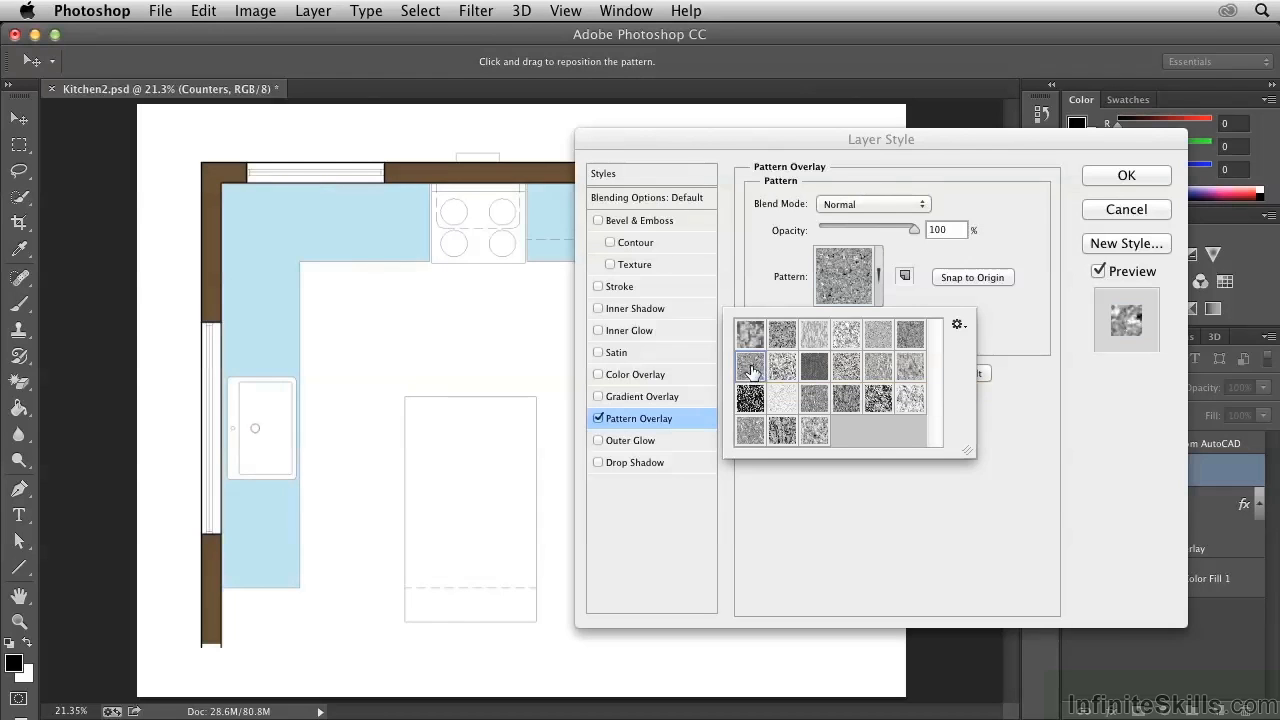
left_click(879, 291)
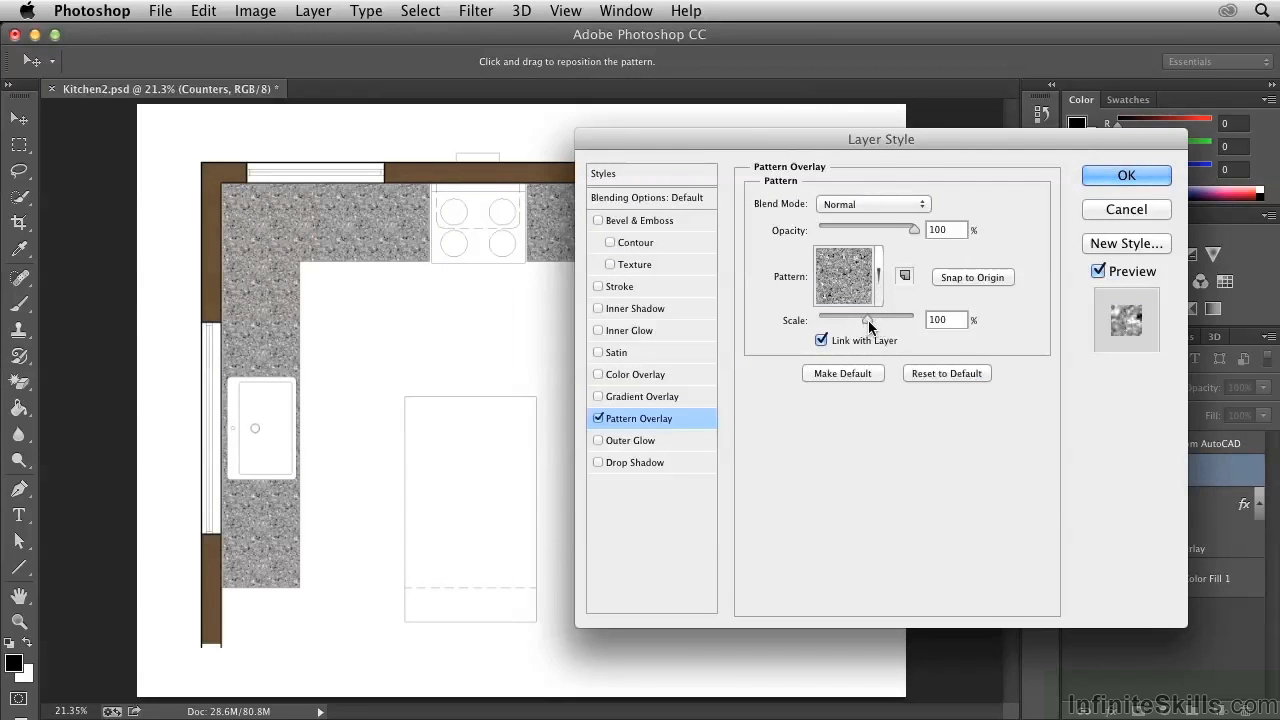
Step: Set the Concrete pattern overlay Scale to exactly 200%
left_click_drag(868, 323, 877, 323)
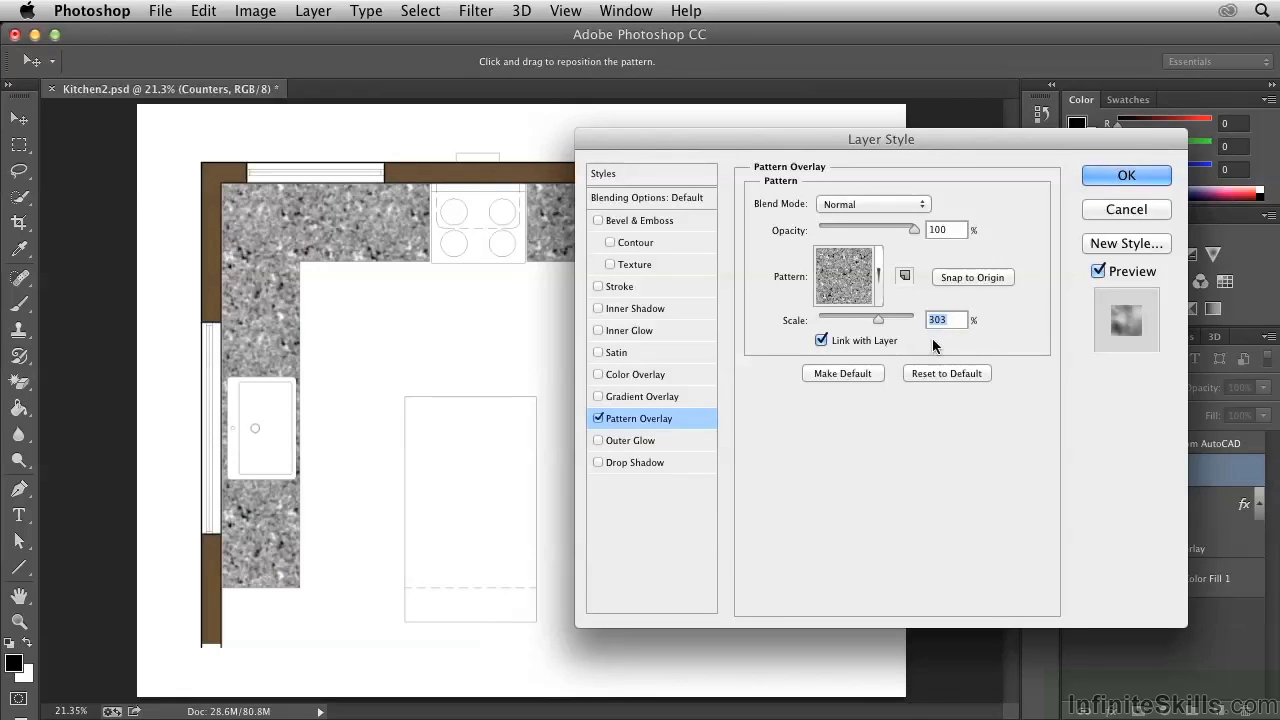
key("Down")
key("Down")
key("Down")
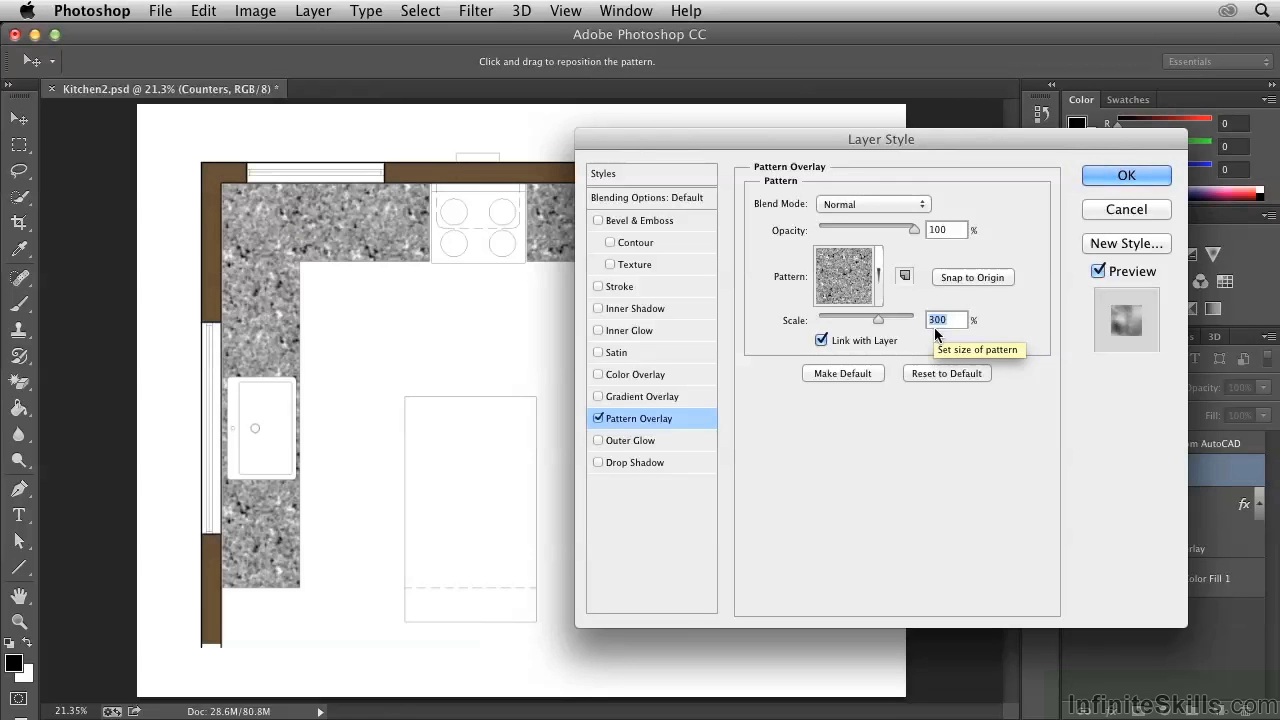
left_click(925, 326)
key("Delete")
type("2")
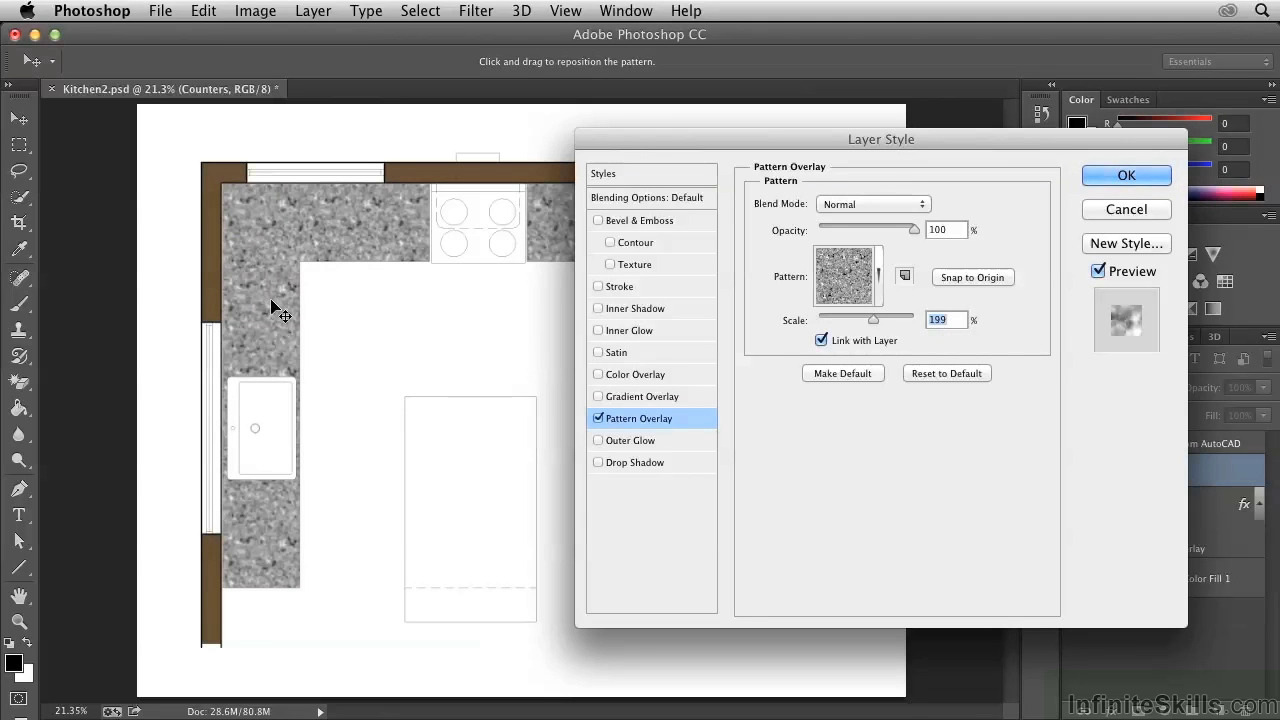
key("Up")
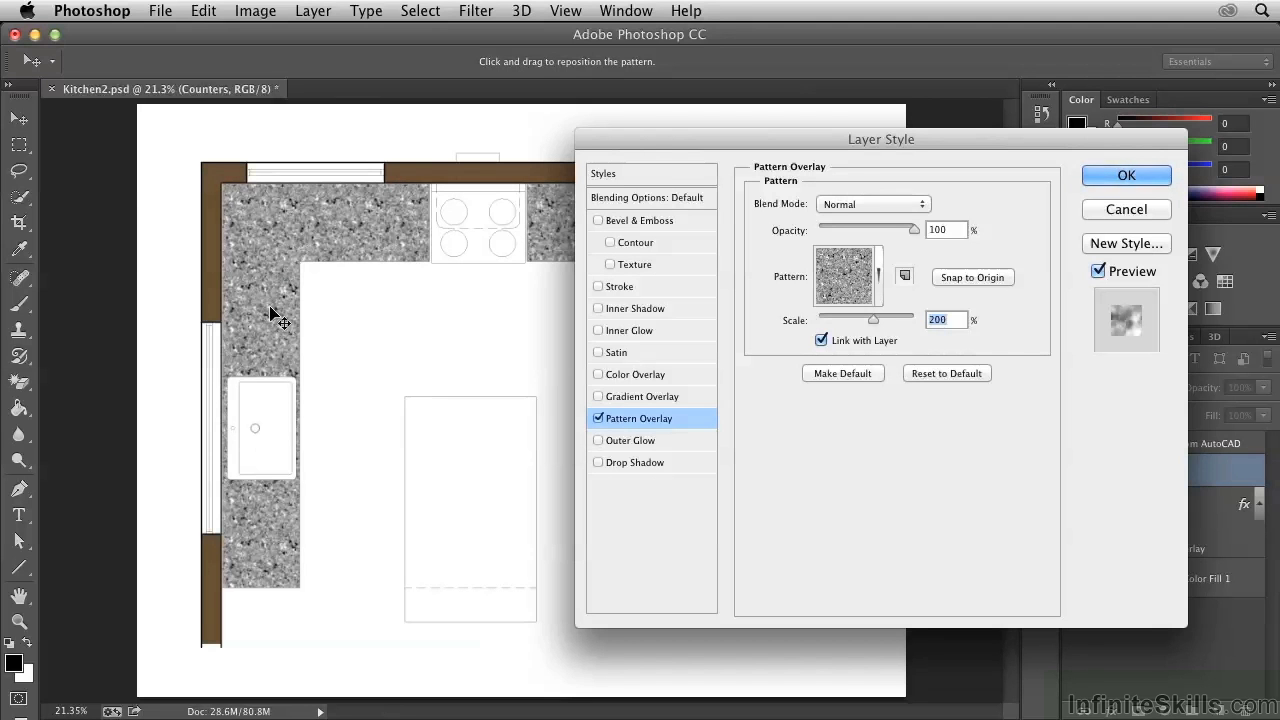
key("Up")
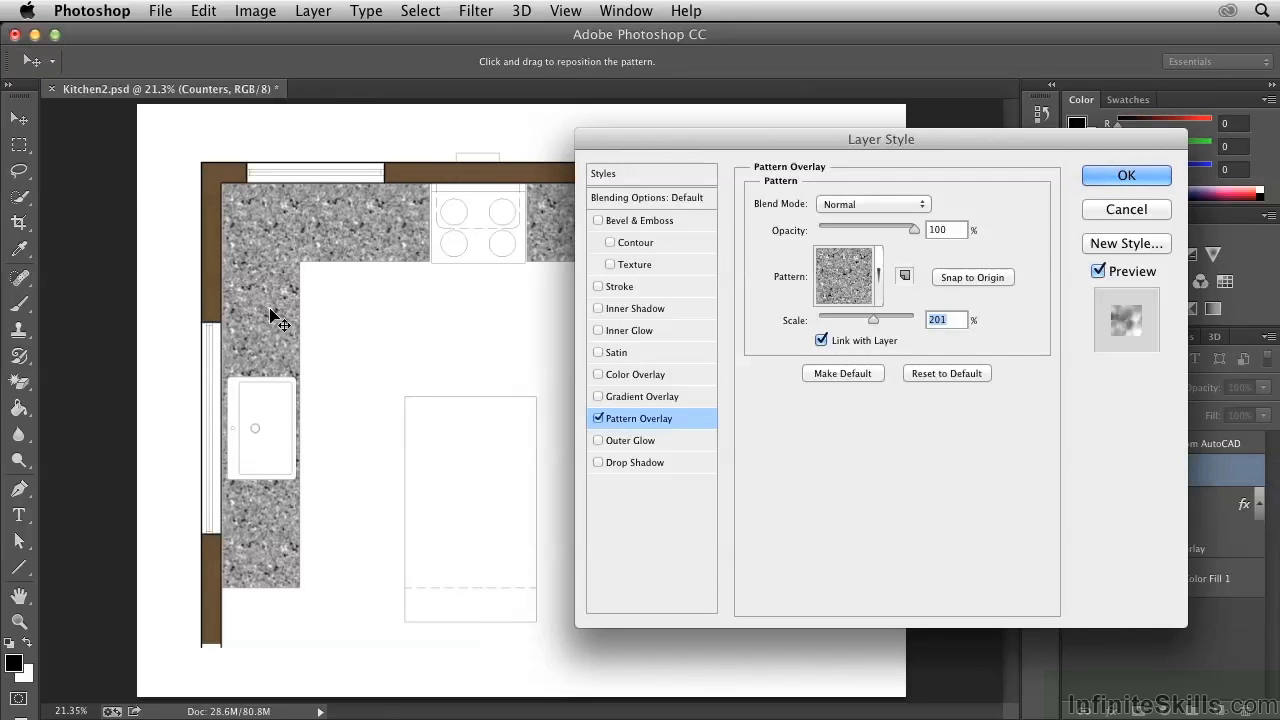
key("Down")
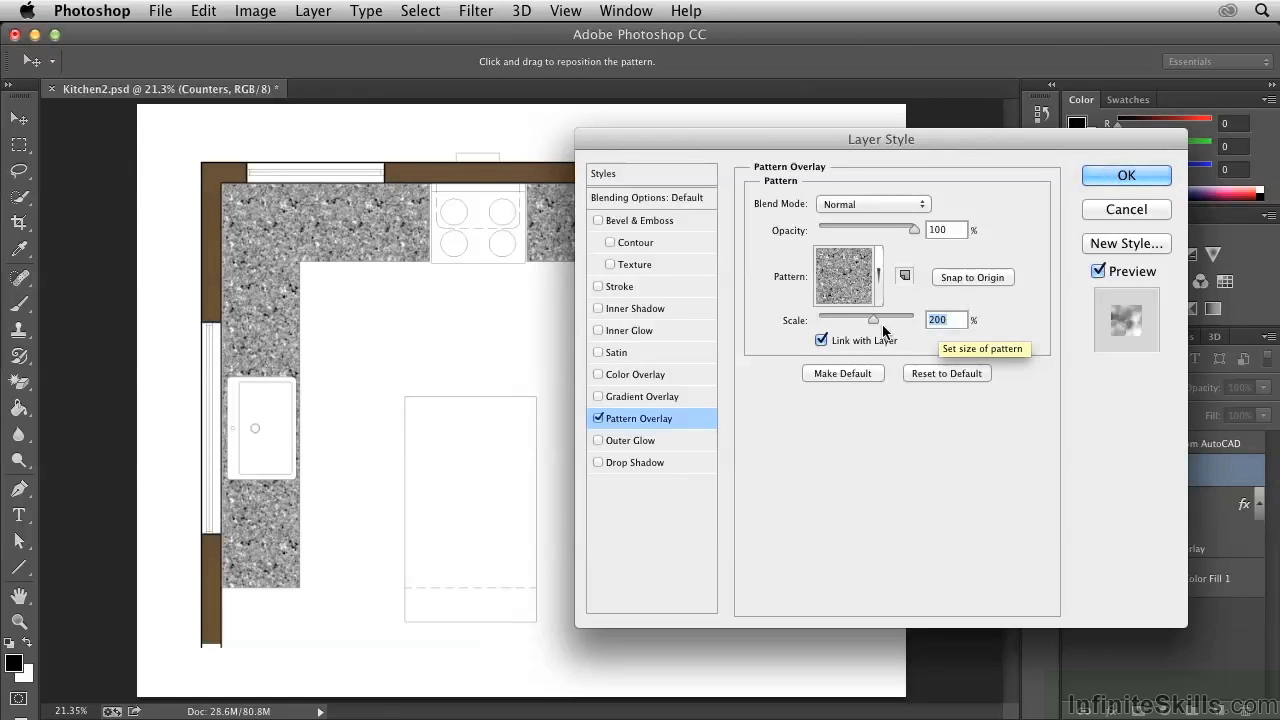
Step: Drag the speckled pattern on the canvas to shift it within the counters, then enable Color Overlay
left_click_drag(792, 146, 738, 144)
left_click_drag(280, 243, 350, 205)
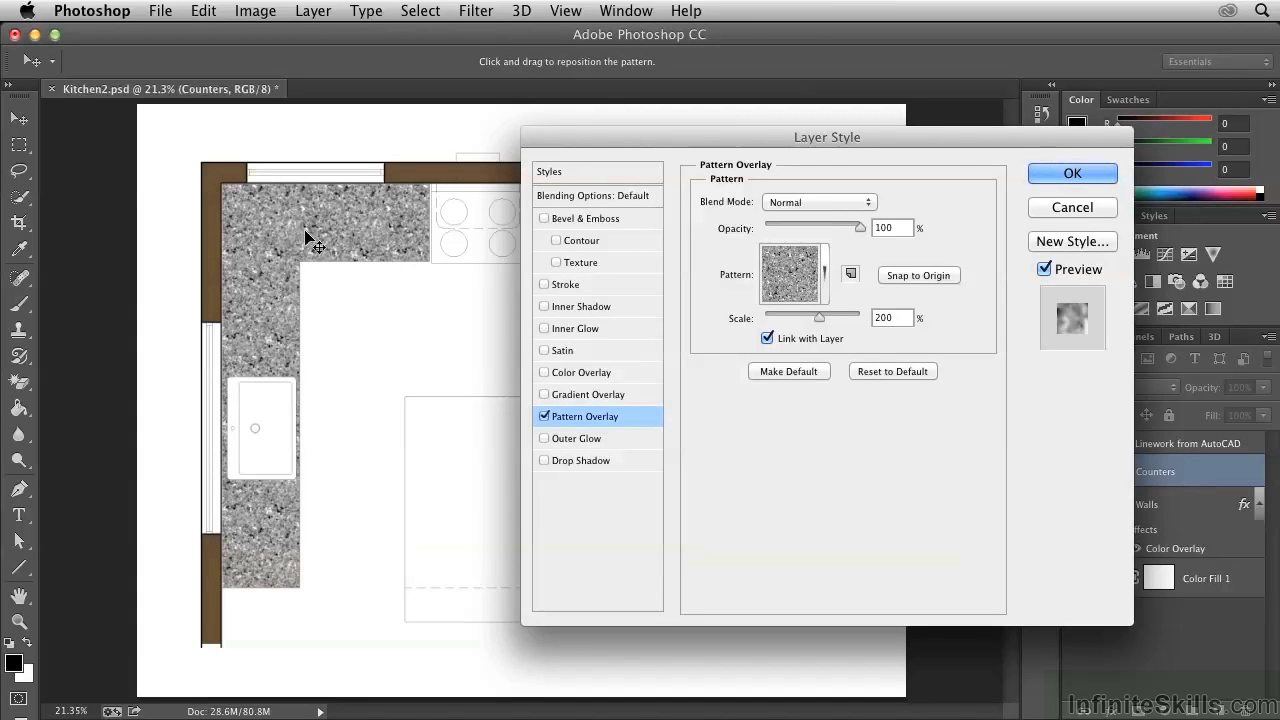
left_click_drag(368, 234, 346, 226)
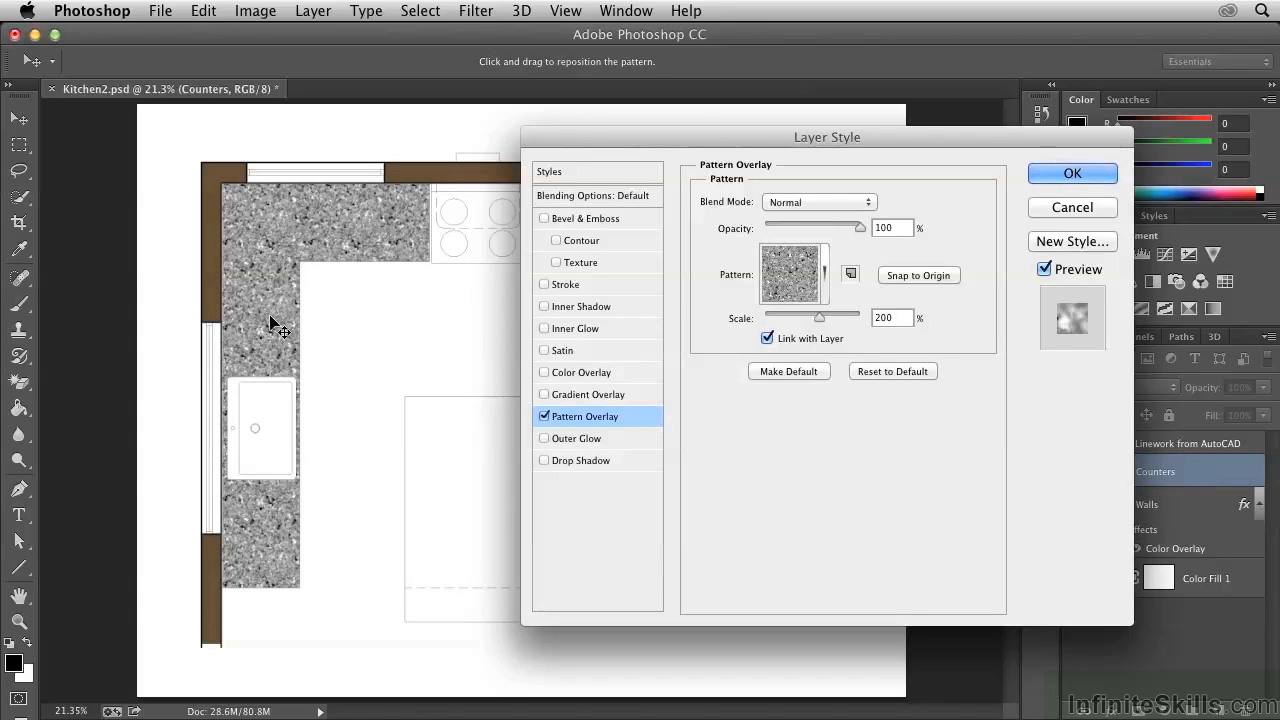
mouse_move(265, 285)
left_mouse_down()
mouse_move(252, 278)
mouse_move(265, 281)
left_mouse_up()
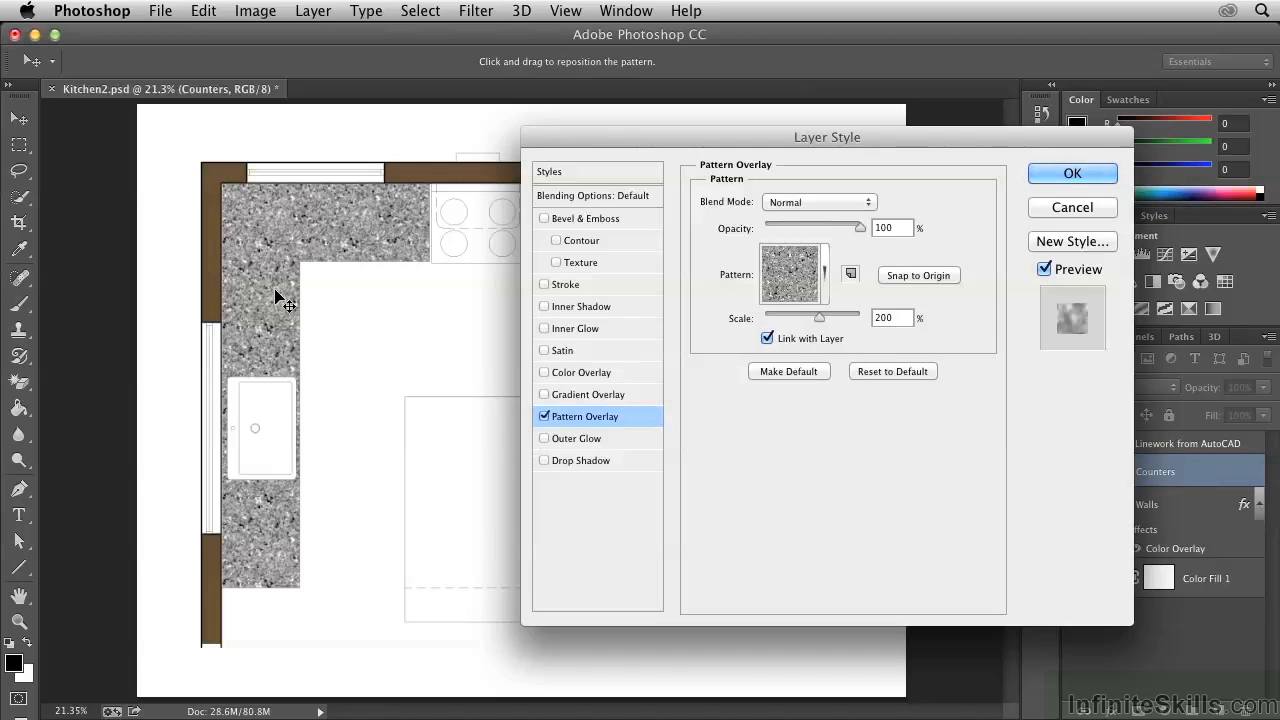
left_click(586, 373)
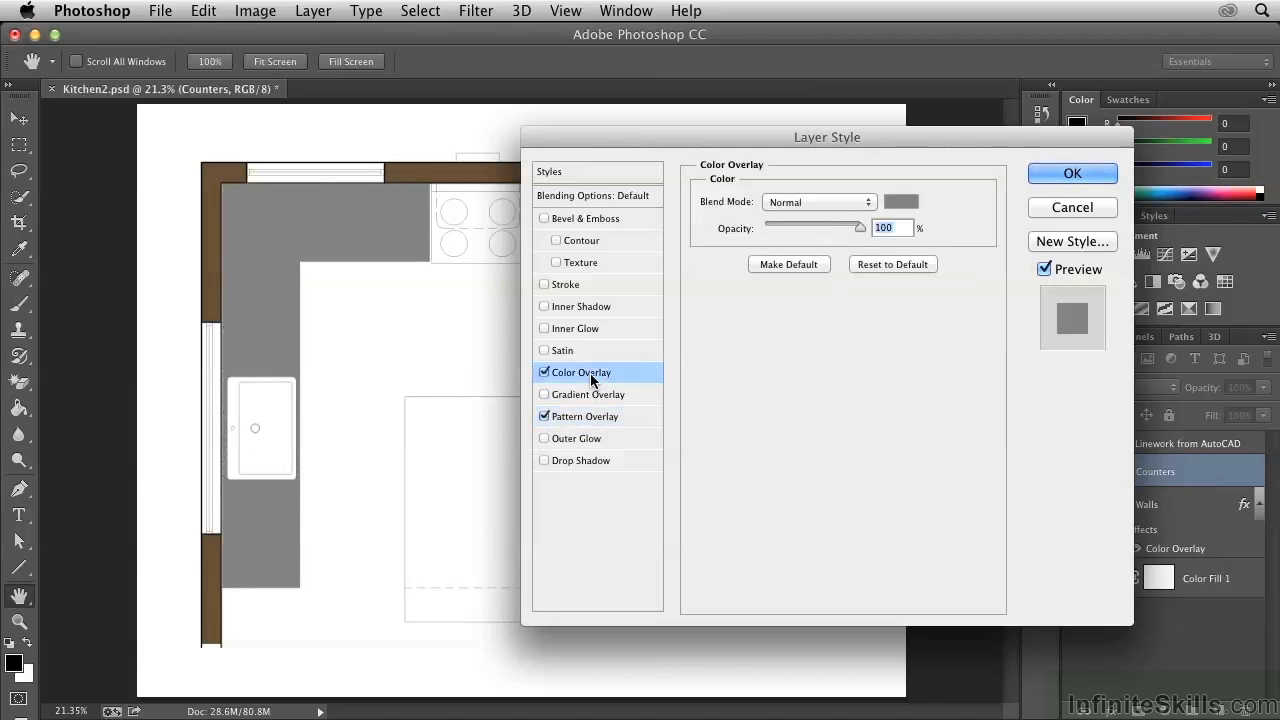
Step: Set the Color Overlay colour to dark red-brown #451010, keeping 100% opacity
left_click(901, 202)
left_click(825, 371)
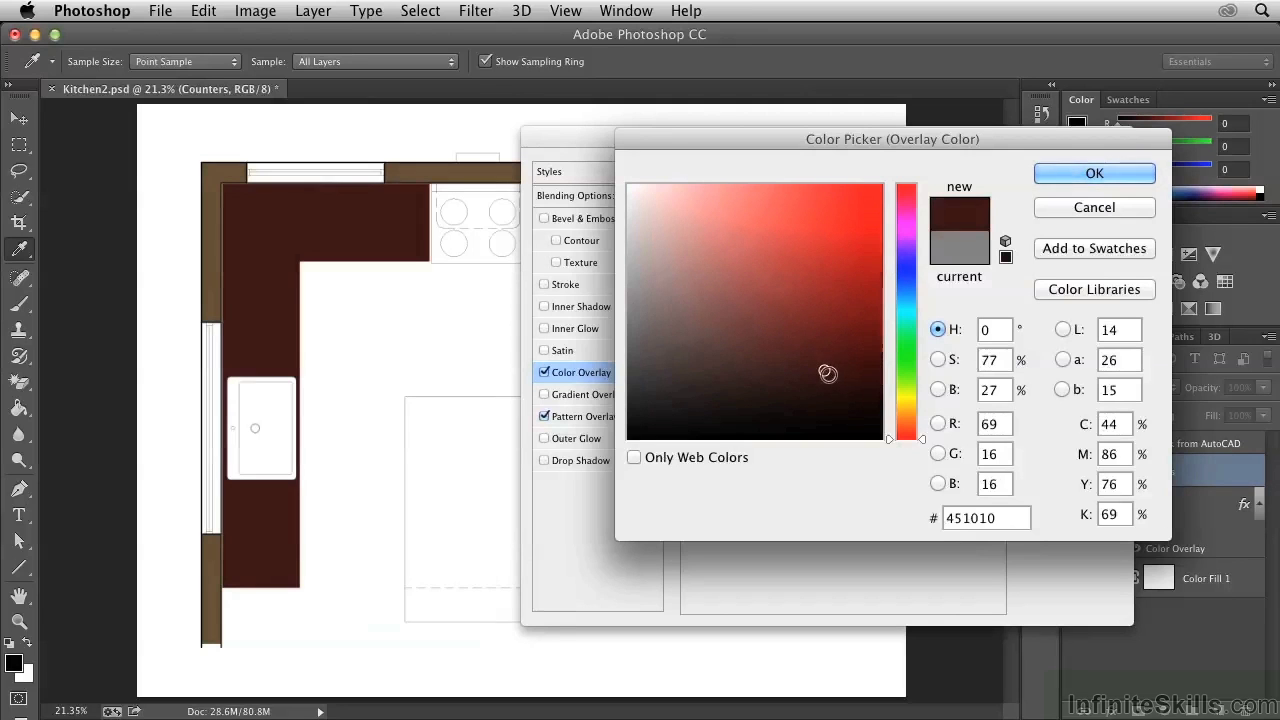
left_click(1069, 180)
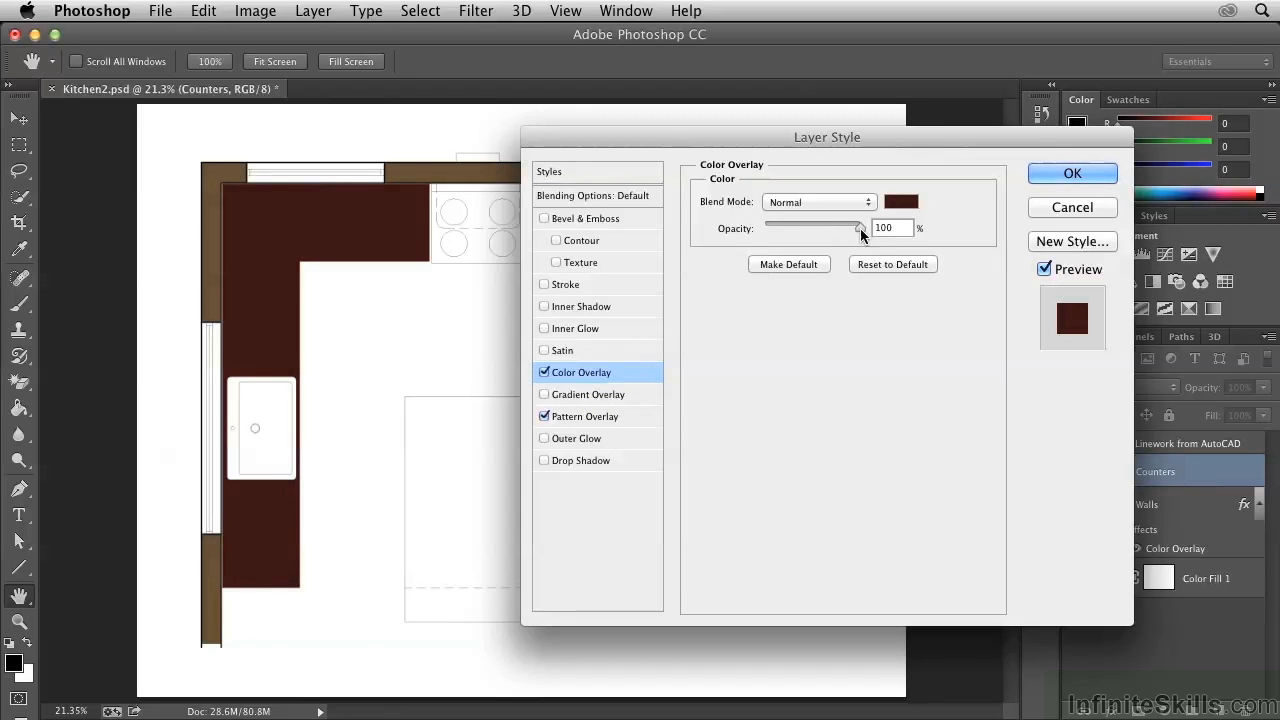
mouse_move(860, 228)
left_mouse_down()
mouse_move(809, 226)
mouse_move(864, 233)
left_mouse_up()
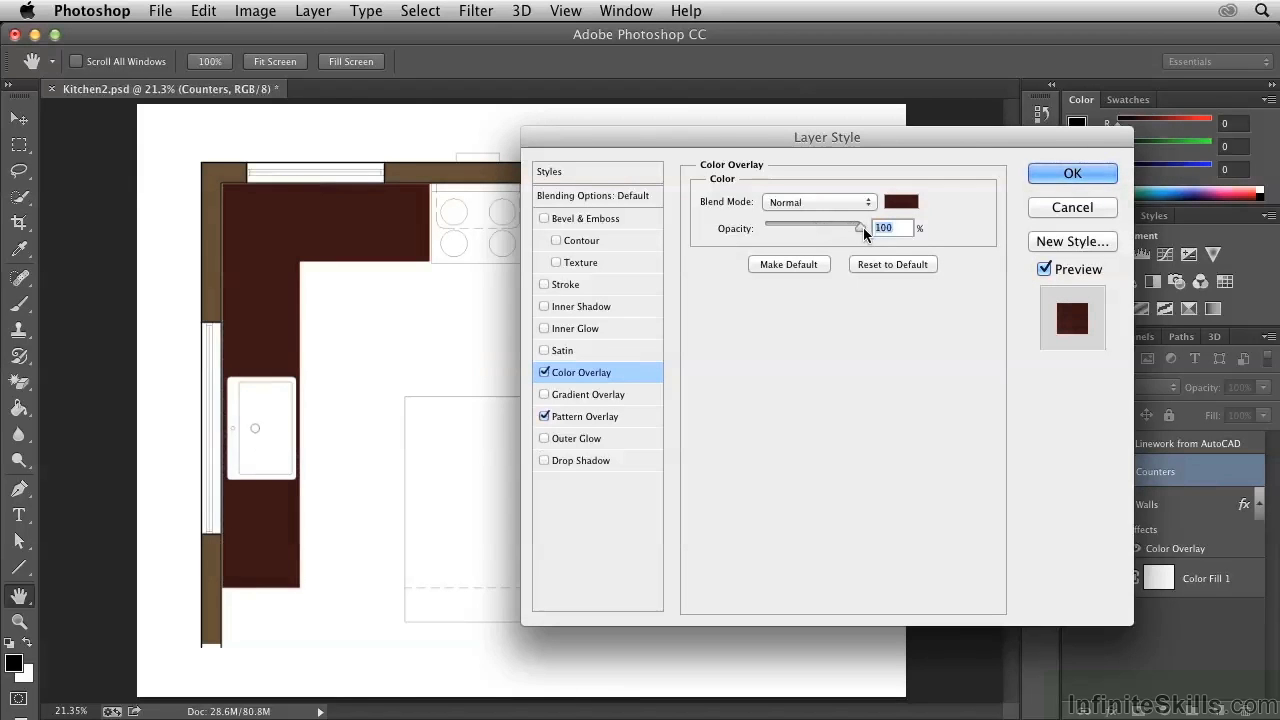
Step: After trying Multiply, Screen and Overlay, set the Color Overlay blend mode to Soft Light
left_click(821, 201)
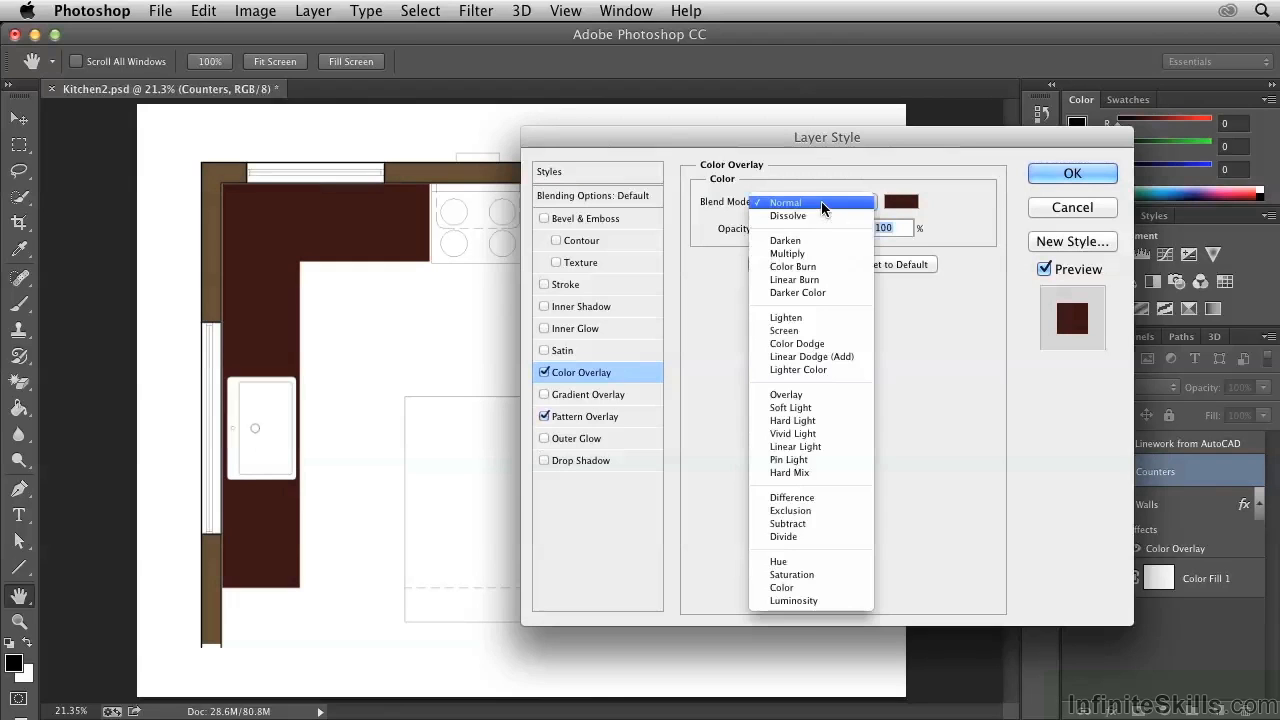
left_click(808, 255)
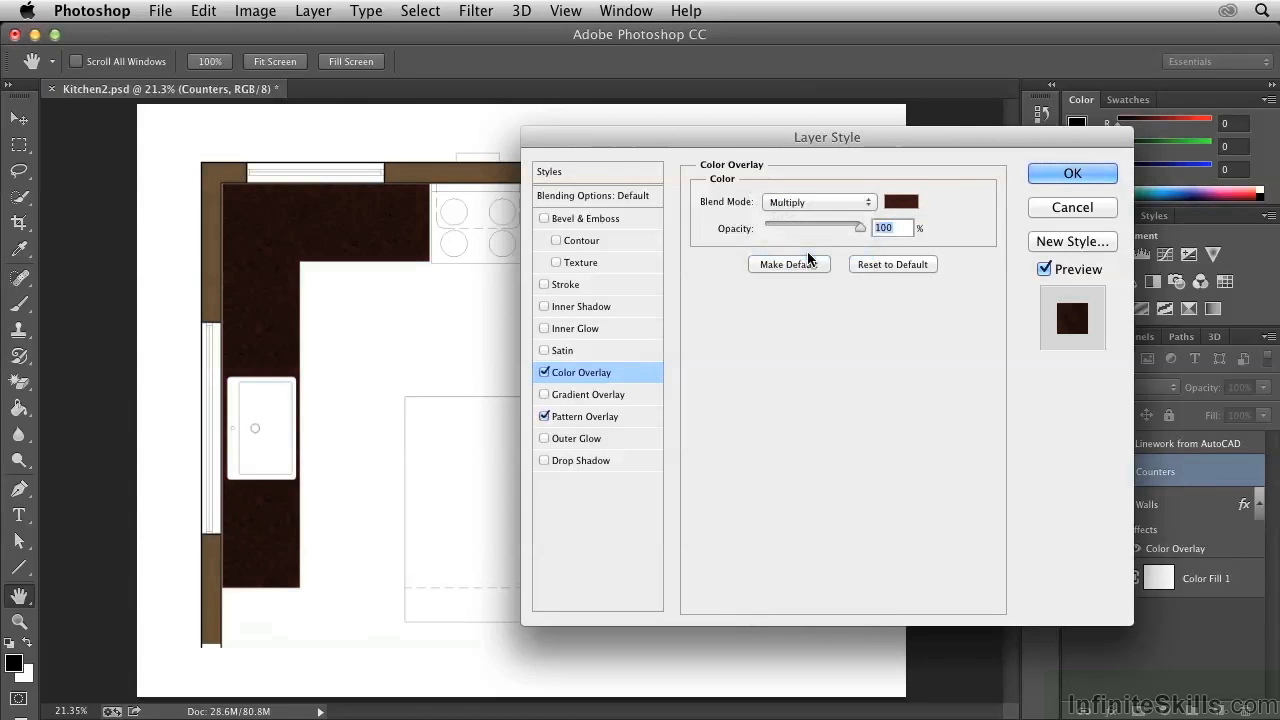
left_click(816, 201)
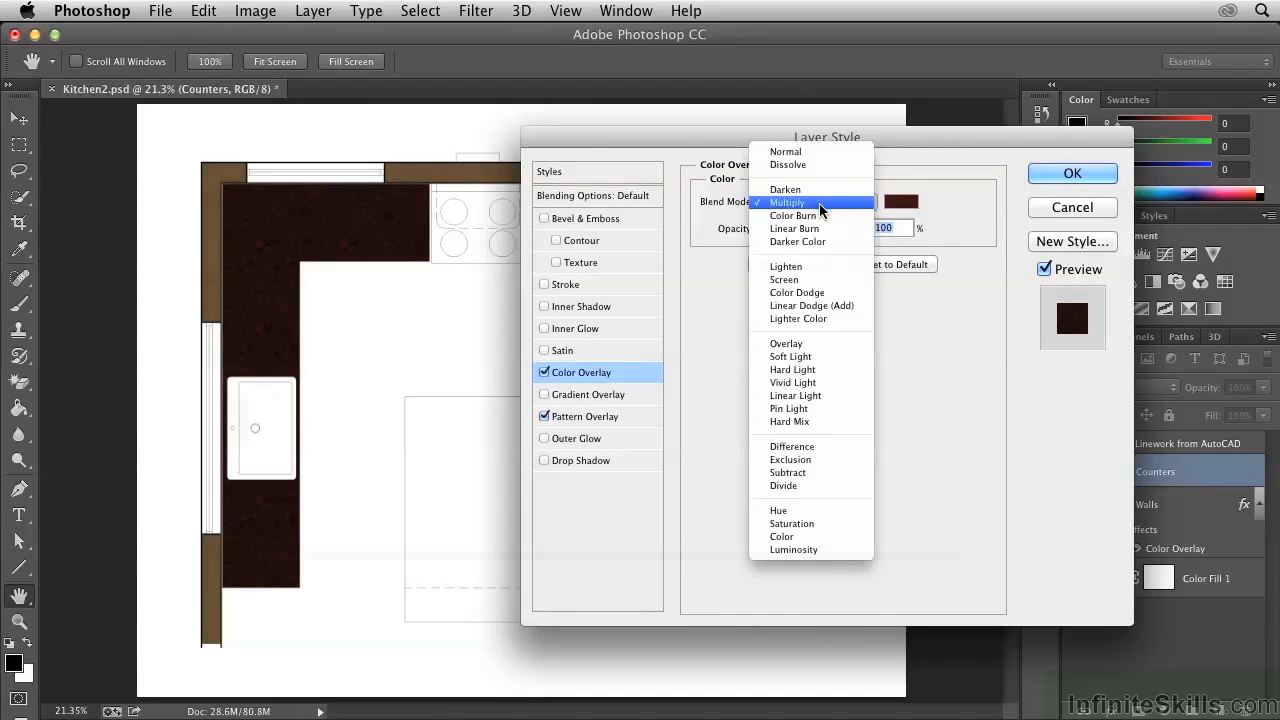
left_click(813, 280)
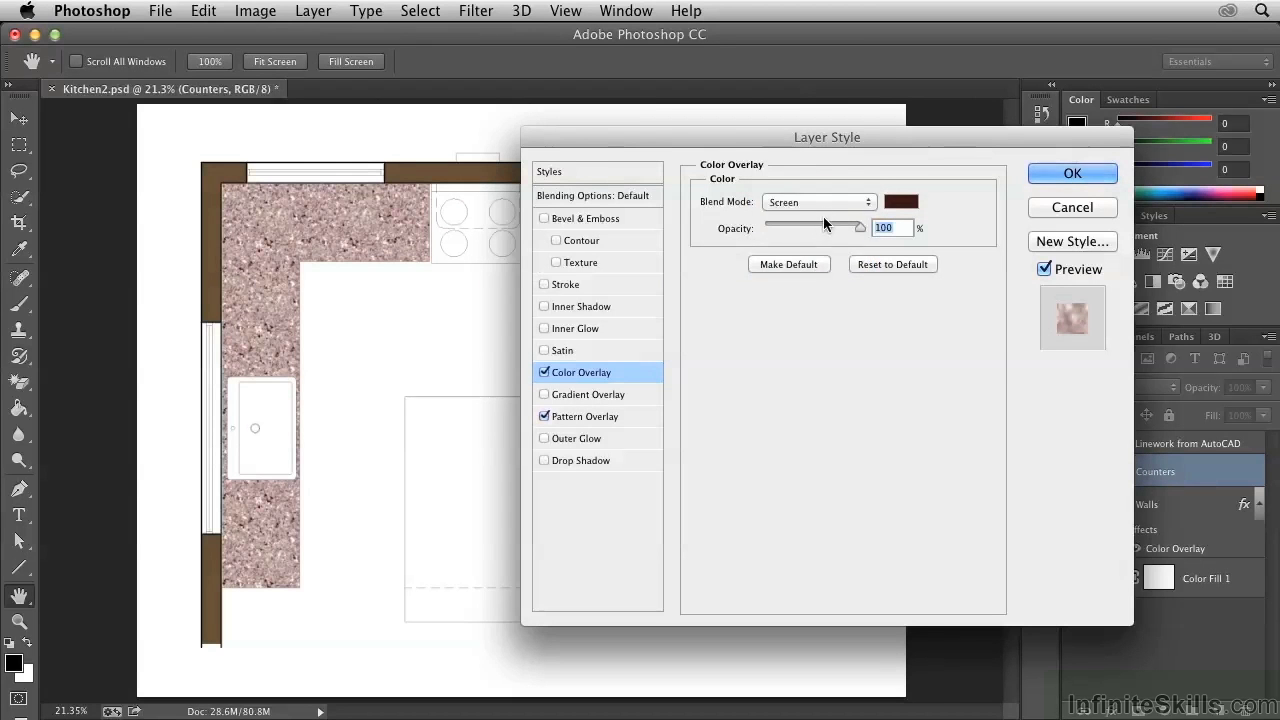
left_click(822, 203)
left_click(811, 266)
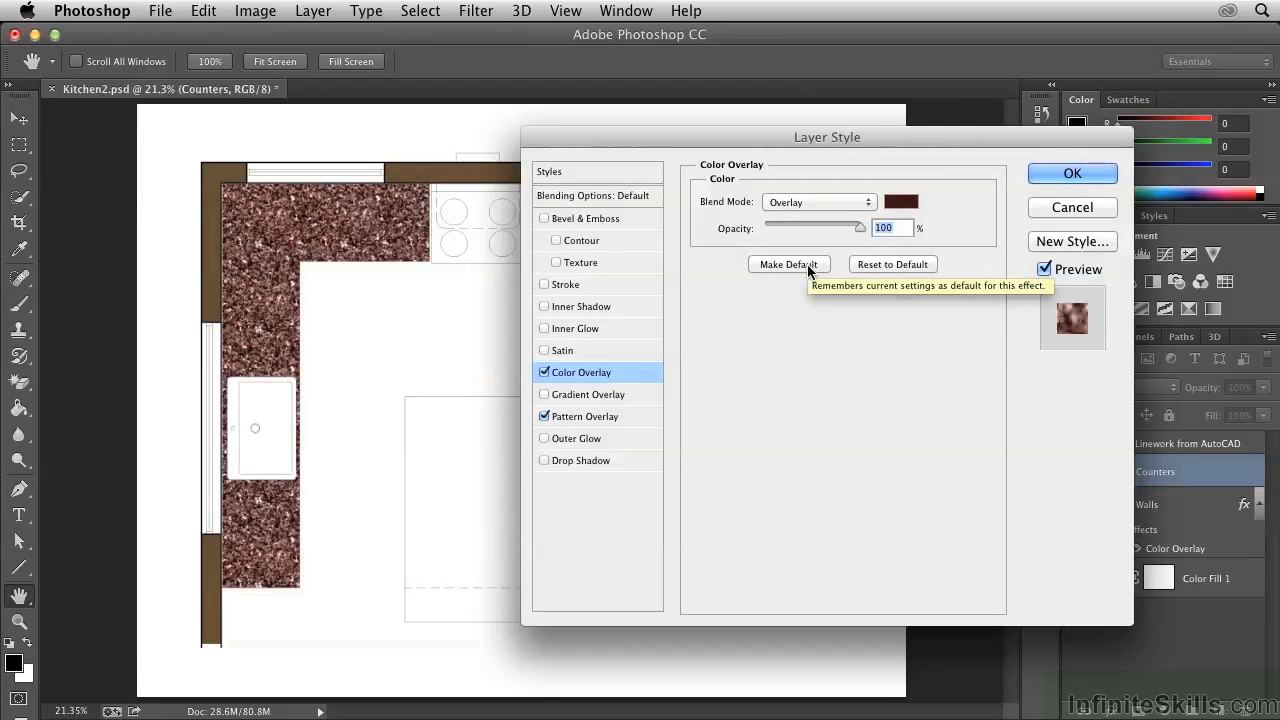
left_click(816, 203)
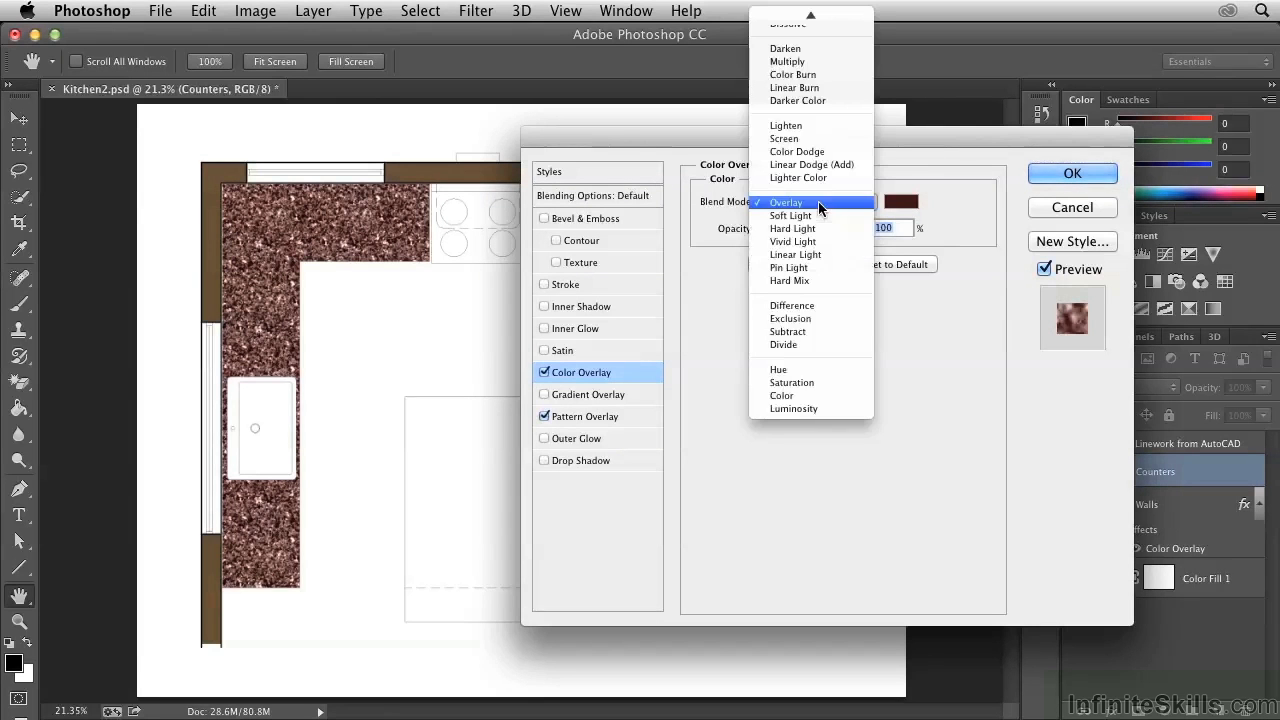
left_click(810, 216)
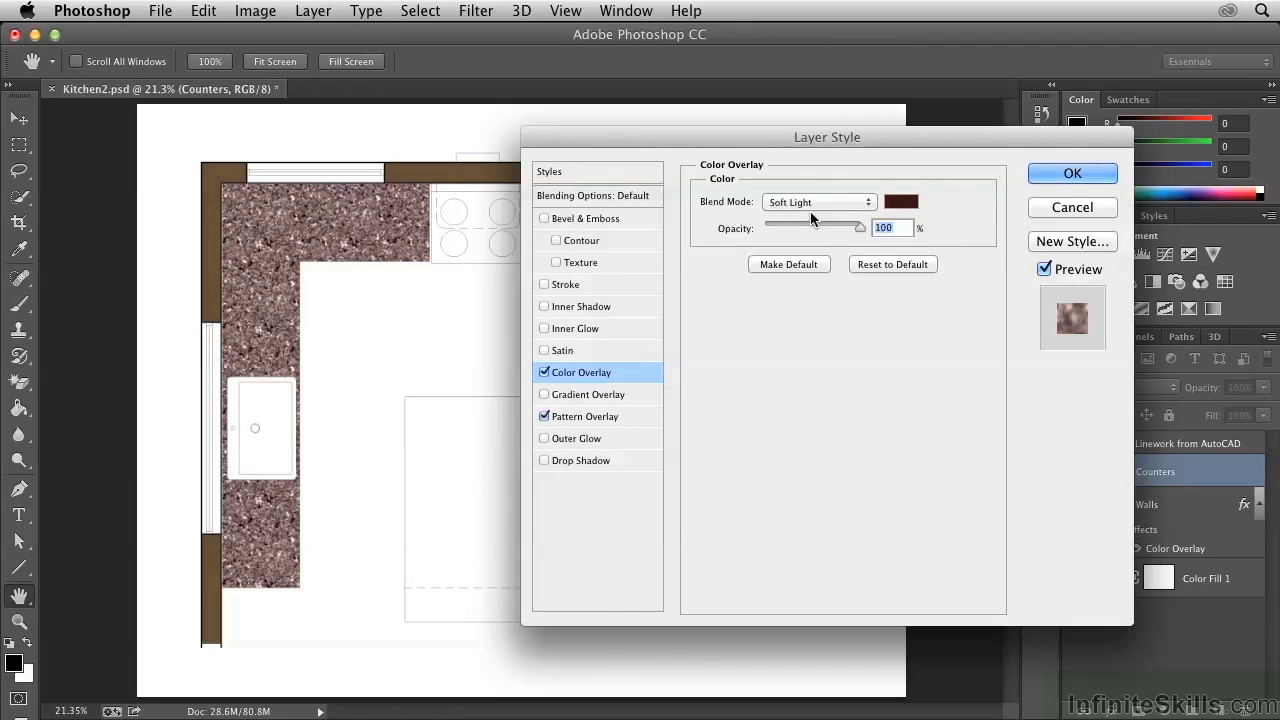
left_click(902, 205)
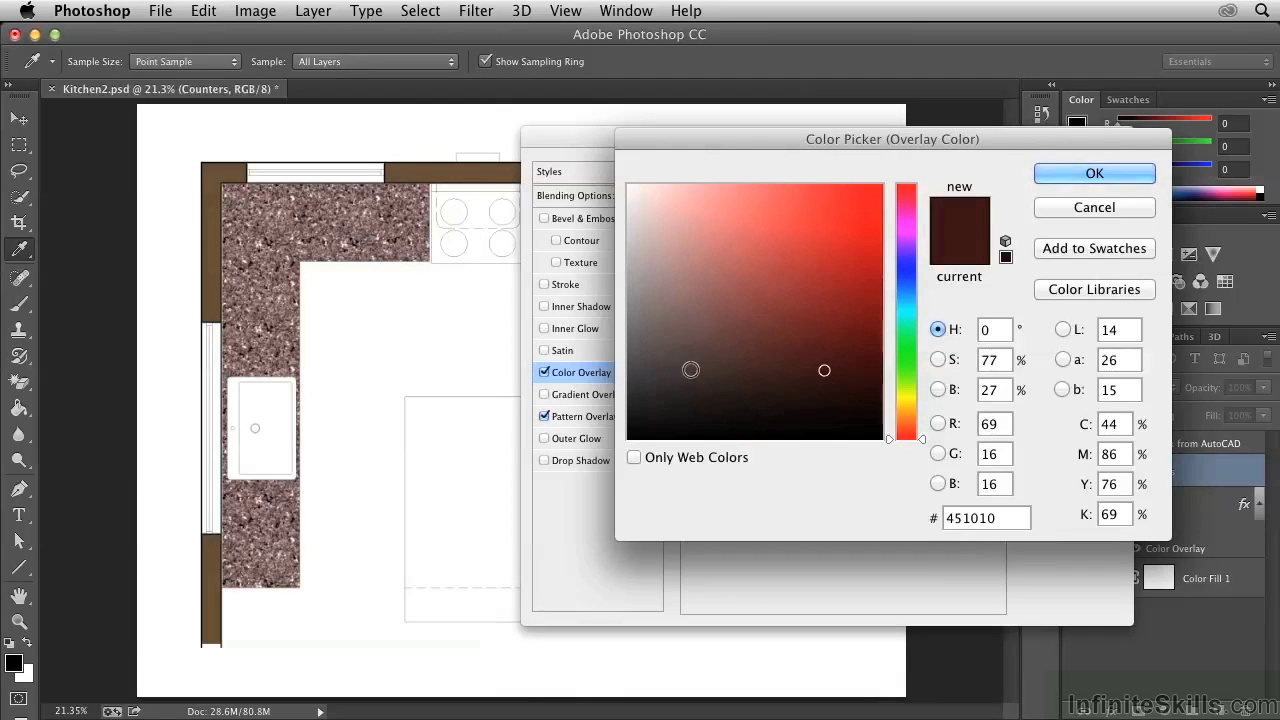
Step: Change the overlay colour to dark green #32520d, tinting the speckled counters green
left_click(843, 357)
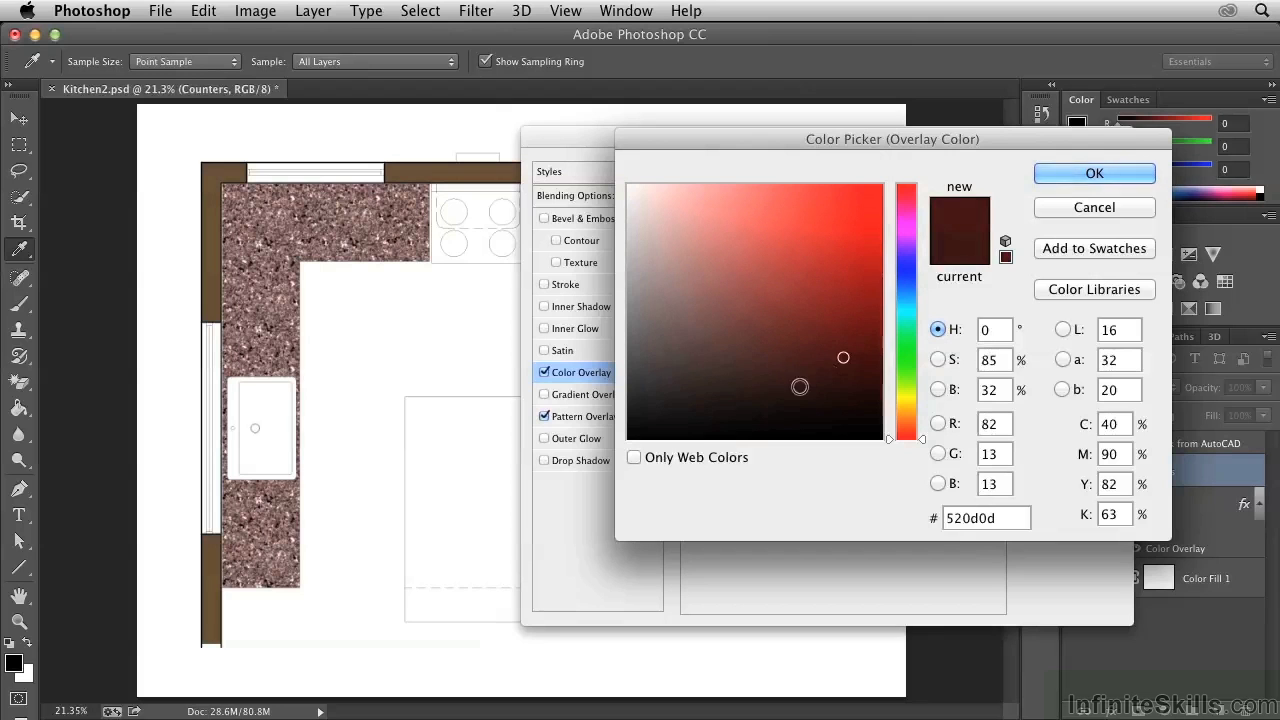
left_click_drag(927, 441, 926, 383)
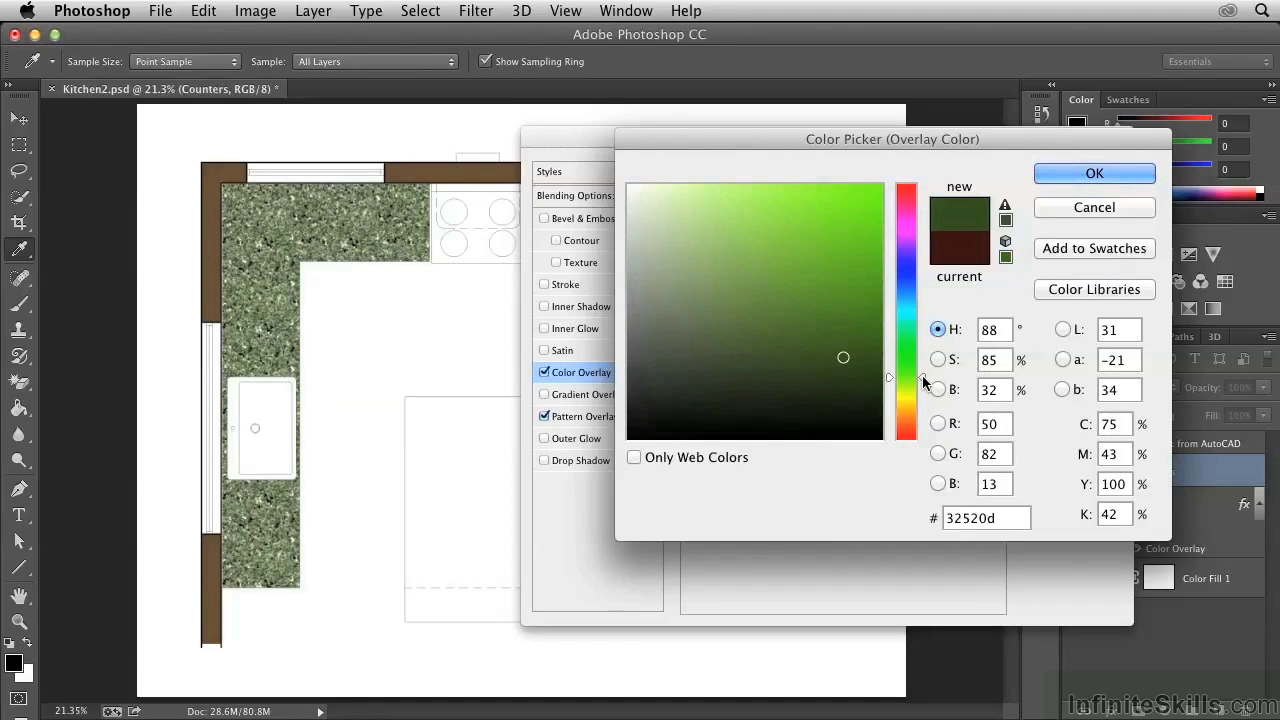
left_click(1058, 175)
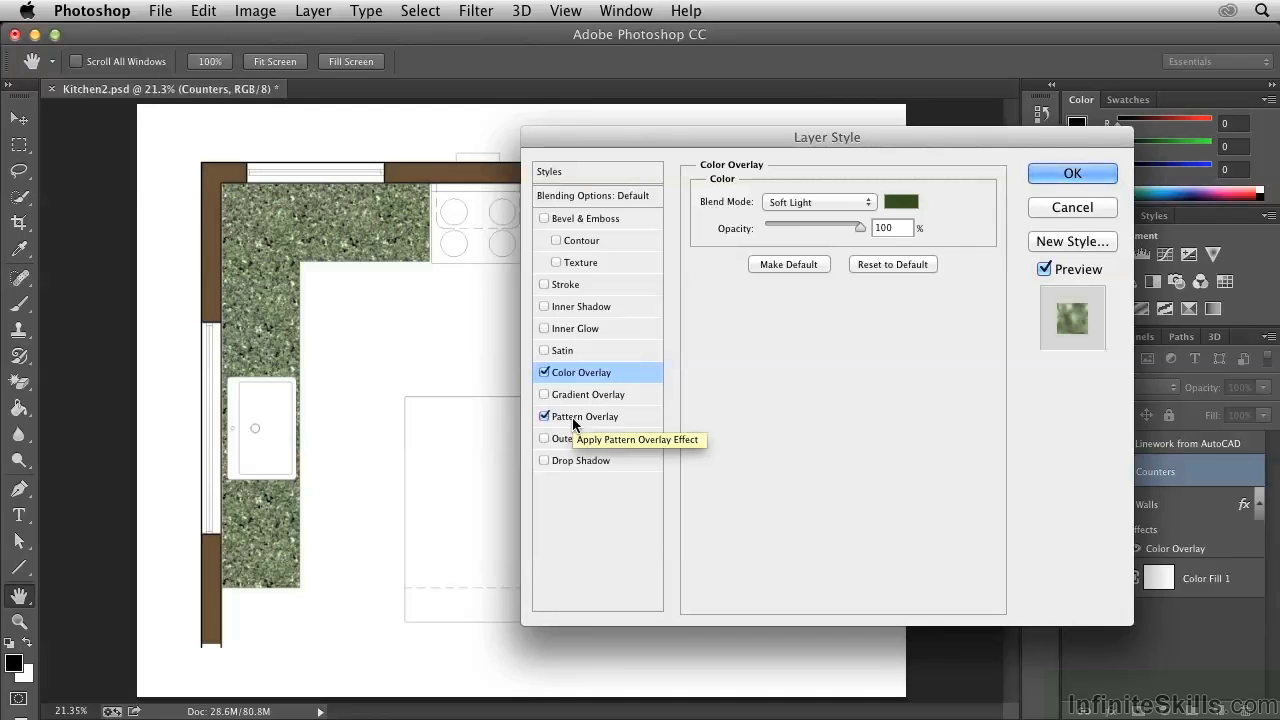
Step: Turn off Color Overlay and load the Color Paper pattern library in Pattern Overlay
left_click(543, 373)
left_click(575, 420)
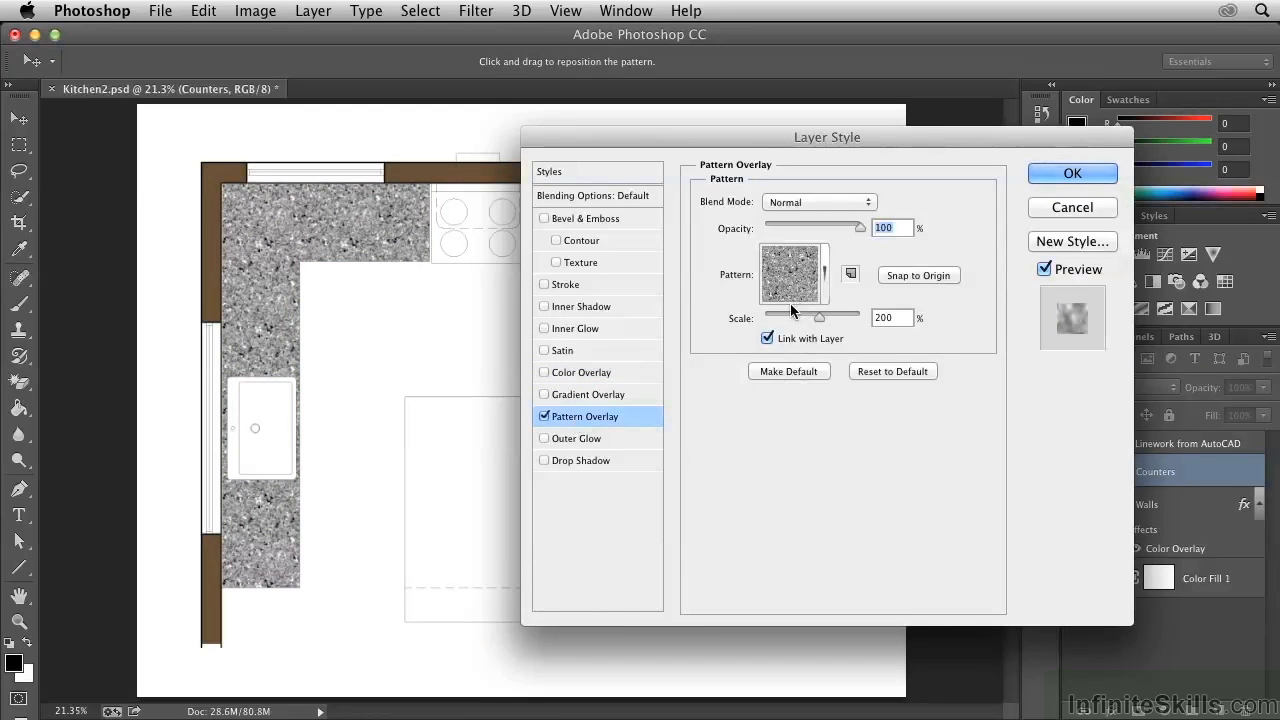
left_click(825, 288)
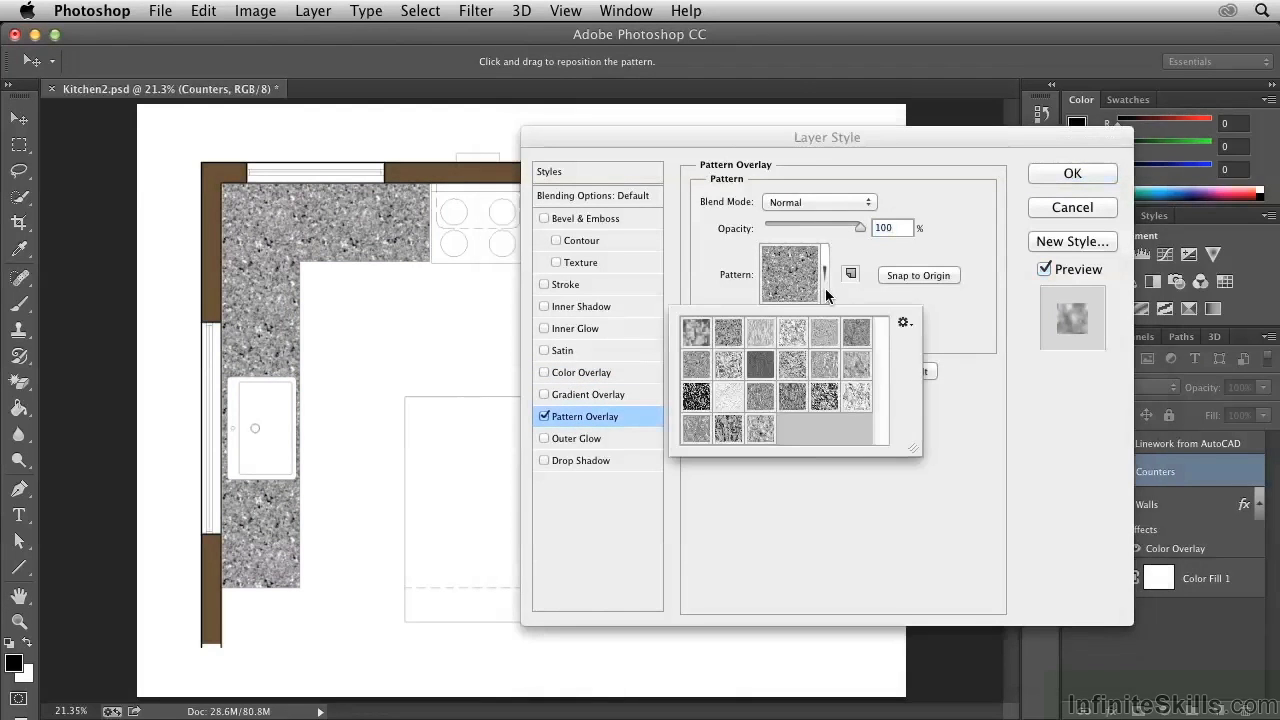
left_click(900, 323)
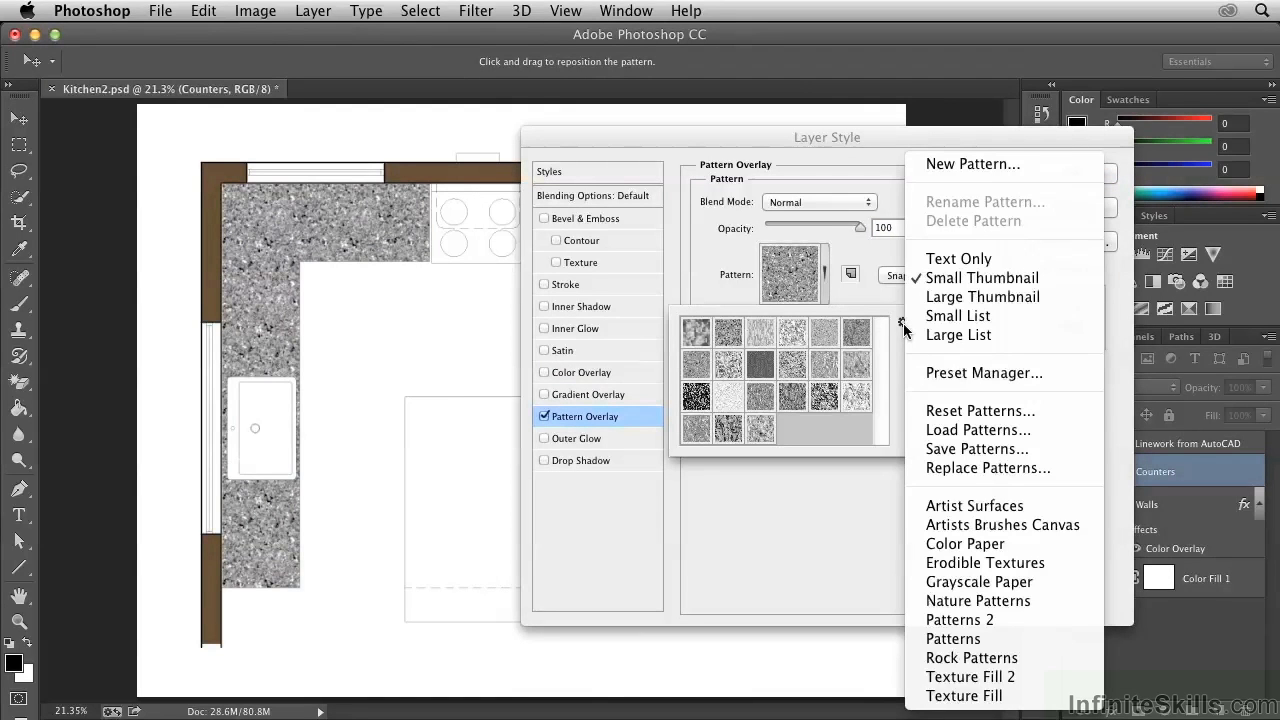
left_click(949, 545)
left_click(786, 281)
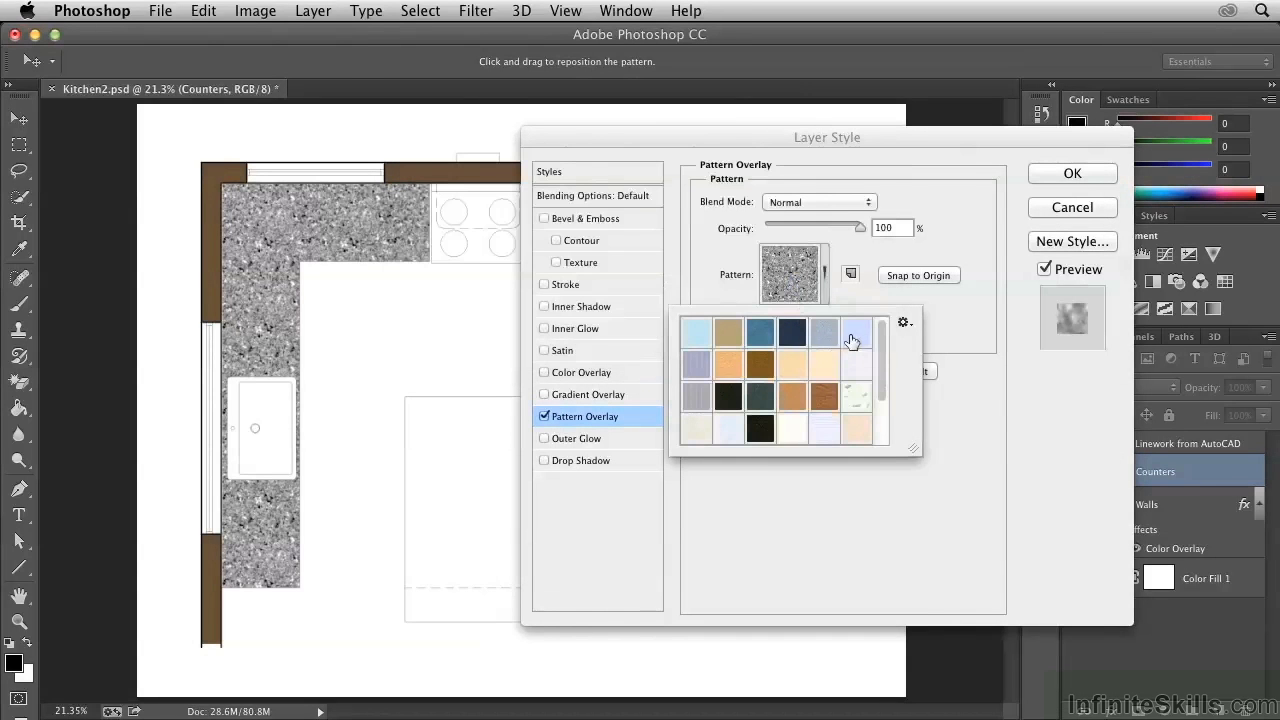
Step: Apply the Blue Specks pattern to the counters
left_click(822, 335)
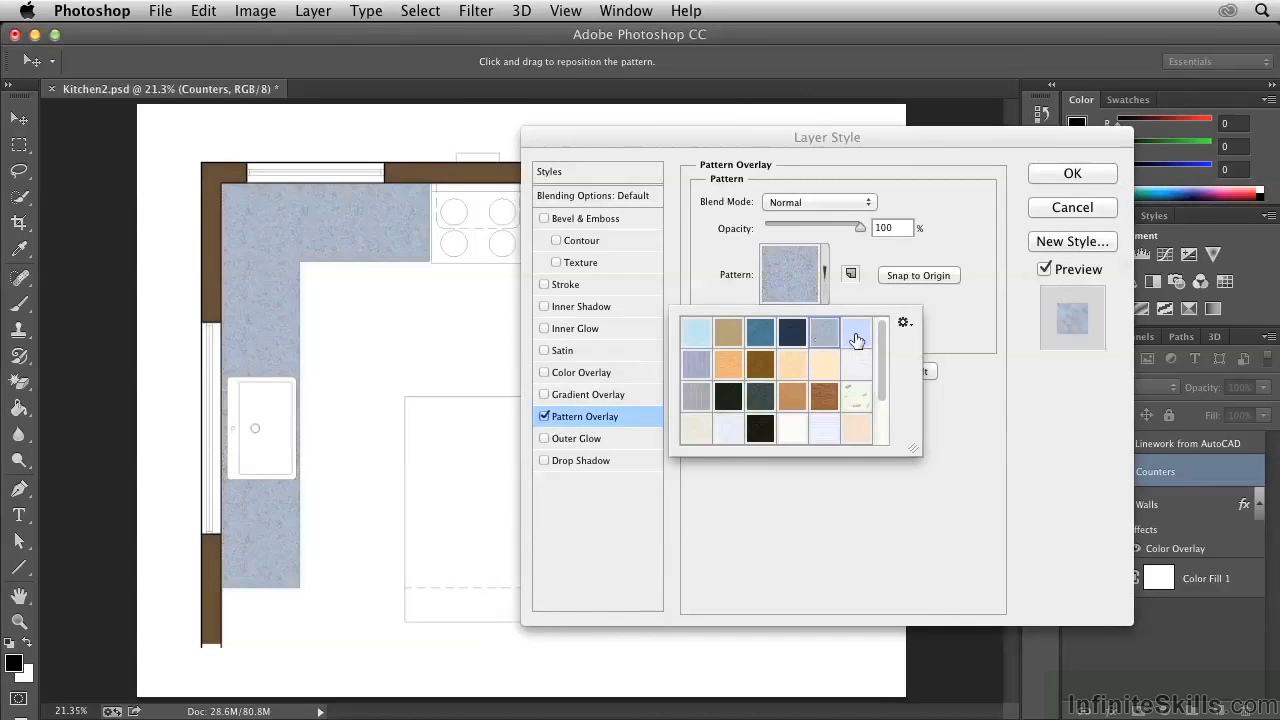
left_click(855, 338)
left_click(823, 334)
double_click(825, 337)
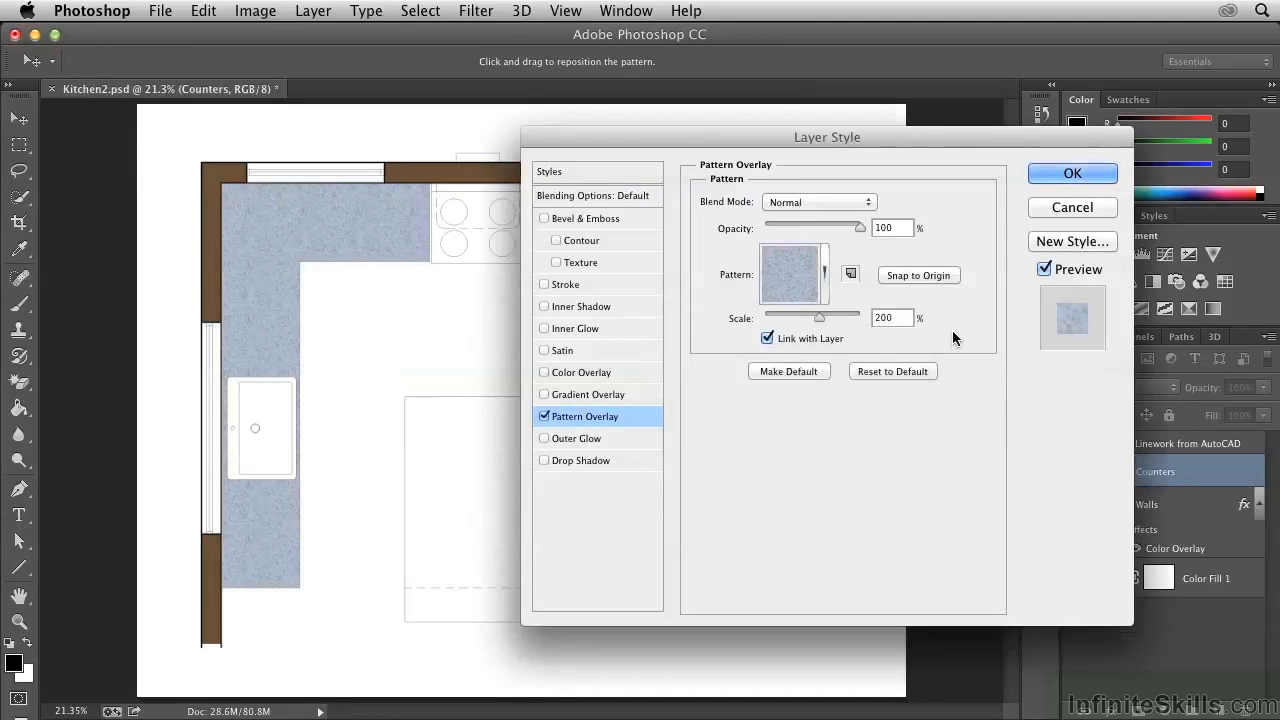
Step: Re-enable the green Color Overlay and set the Blue Specks Pattern Overlay's blend mode to Luminosity
left_click(573, 376)
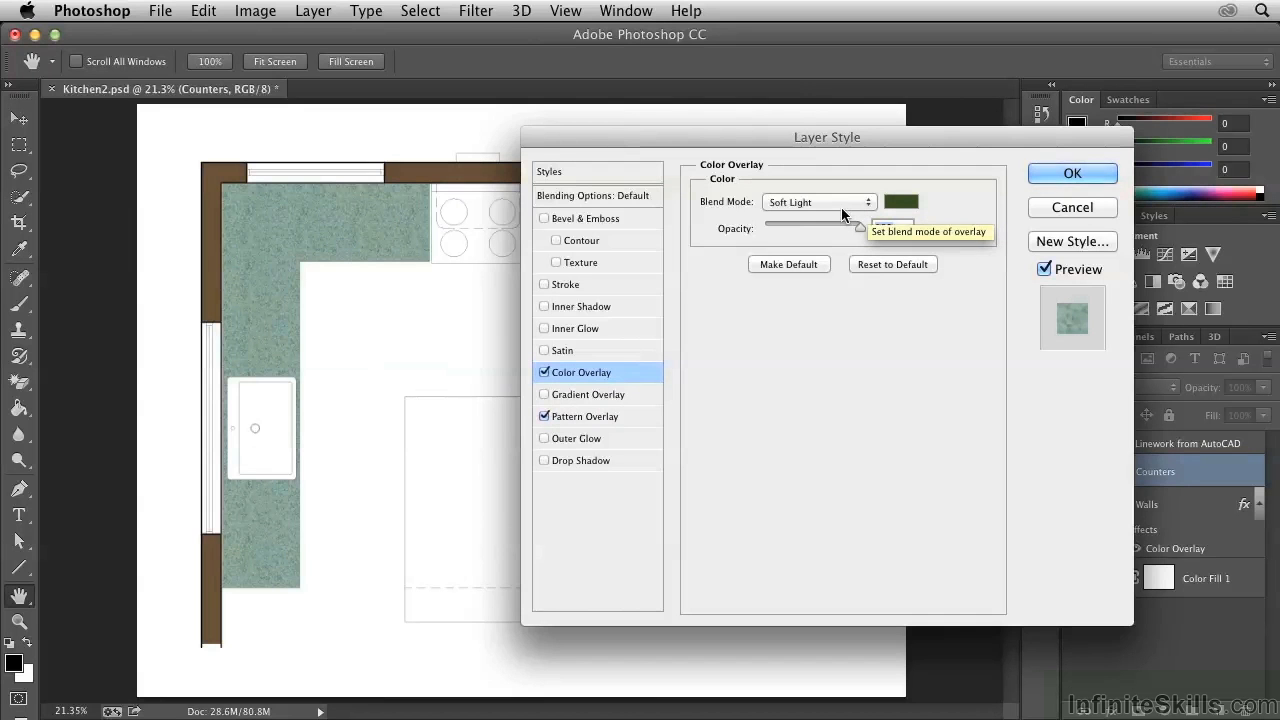
left_click(577, 422)
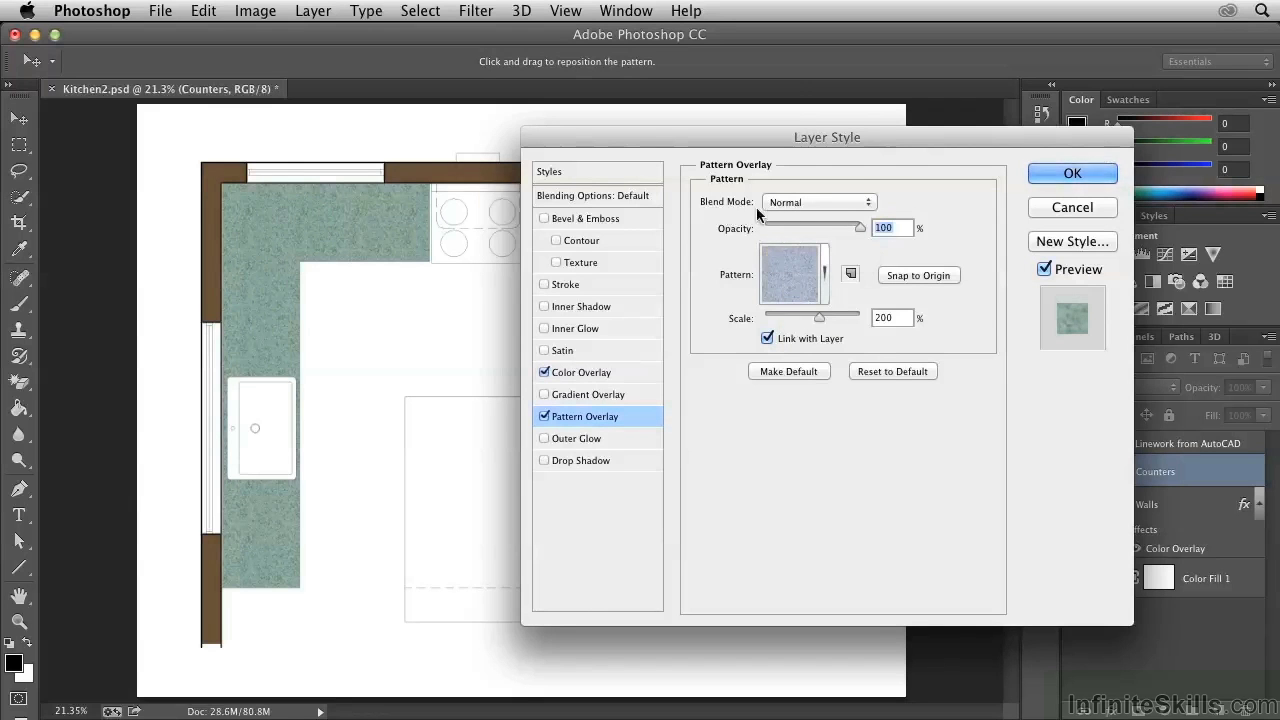
left_click(840, 203)
left_click(815, 600)
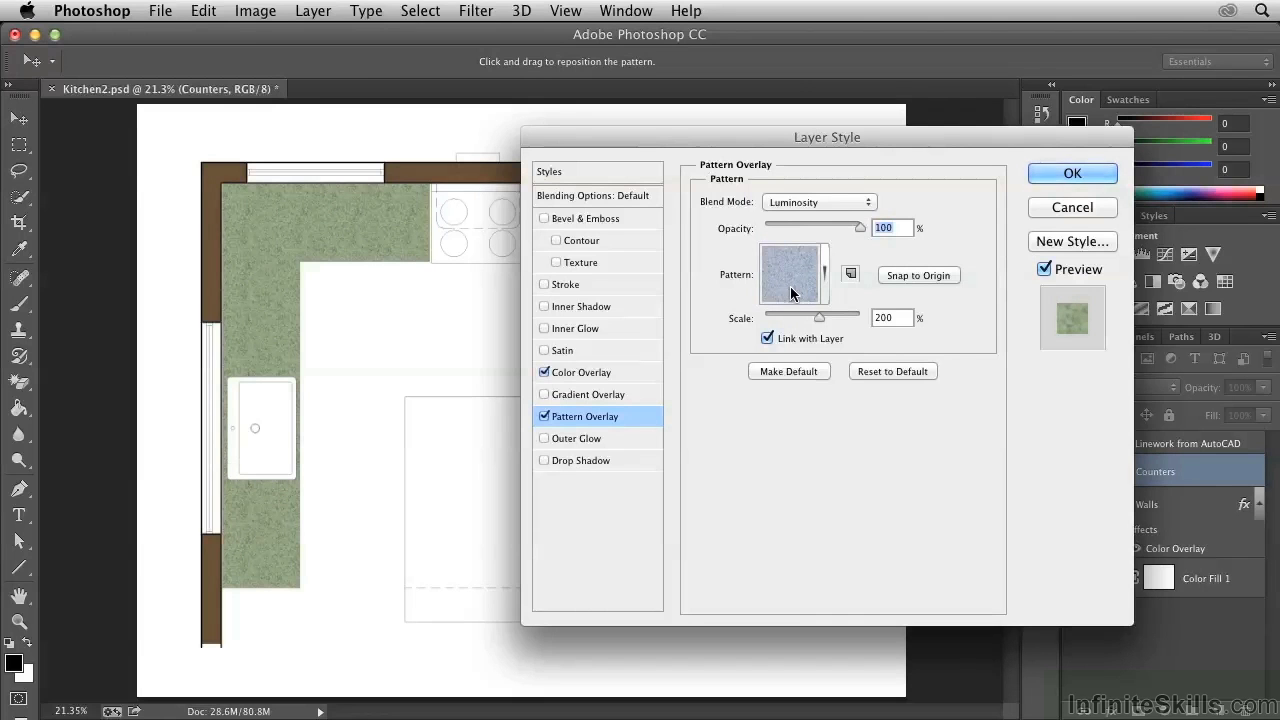
left_click(586, 376)
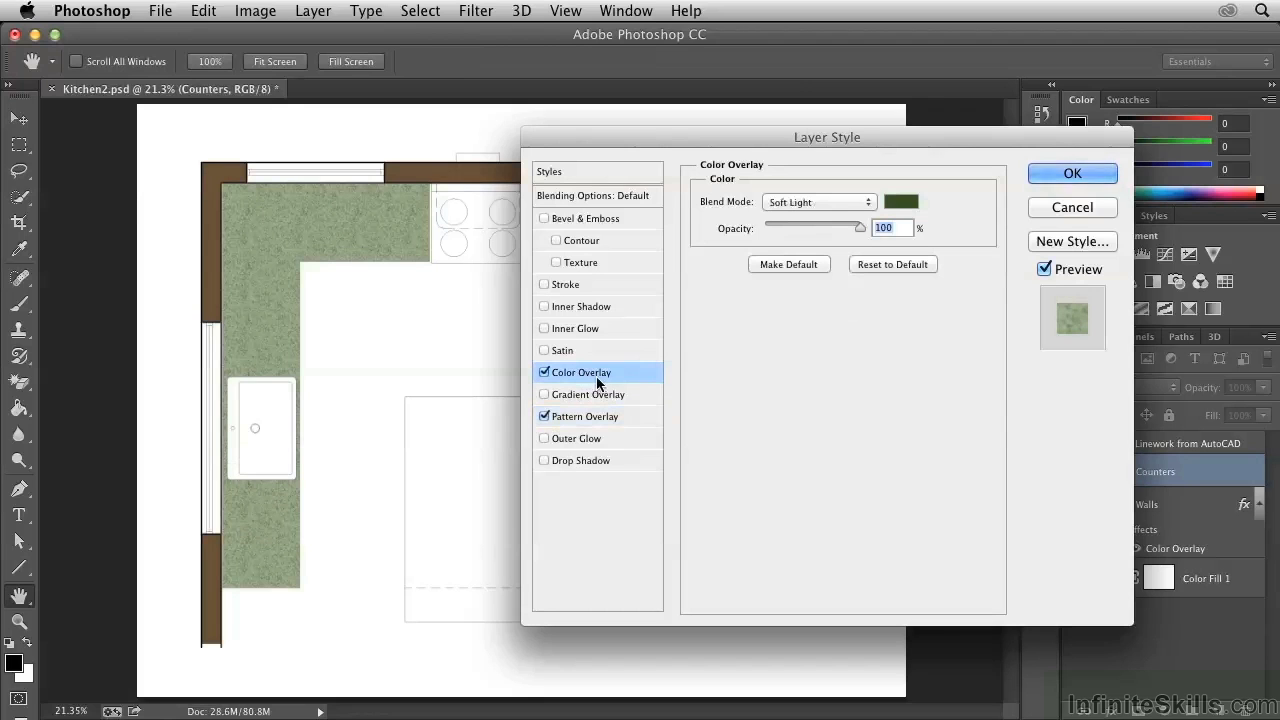
Step: In the overlay Color Picker, try an orange-brown hue on the hue slider, then settle on 2d520d
left_click(907, 207)
left_click(922, 389)
mouse_move(921, 385)
left_mouse_down()
mouse_move(921, 449)
mouse_move(926, 297)
mouse_move(923, 396)
mouse_move(923, 373)
left_mouse_up()
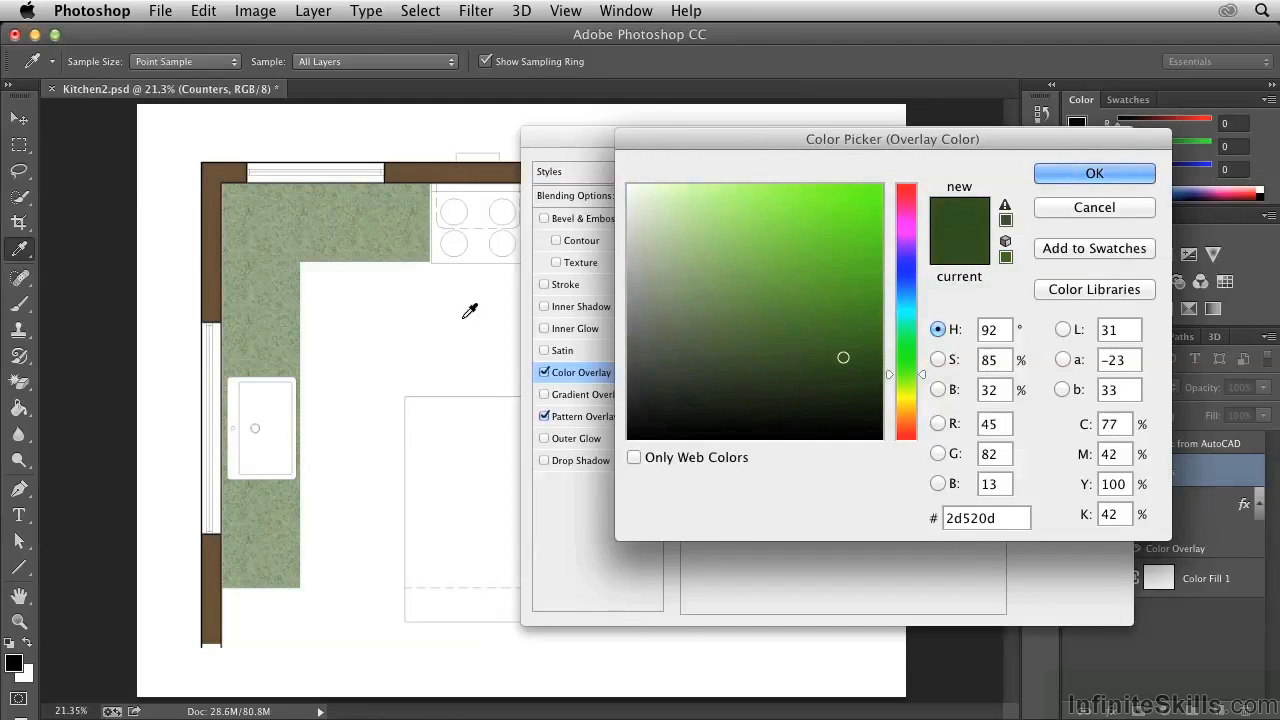